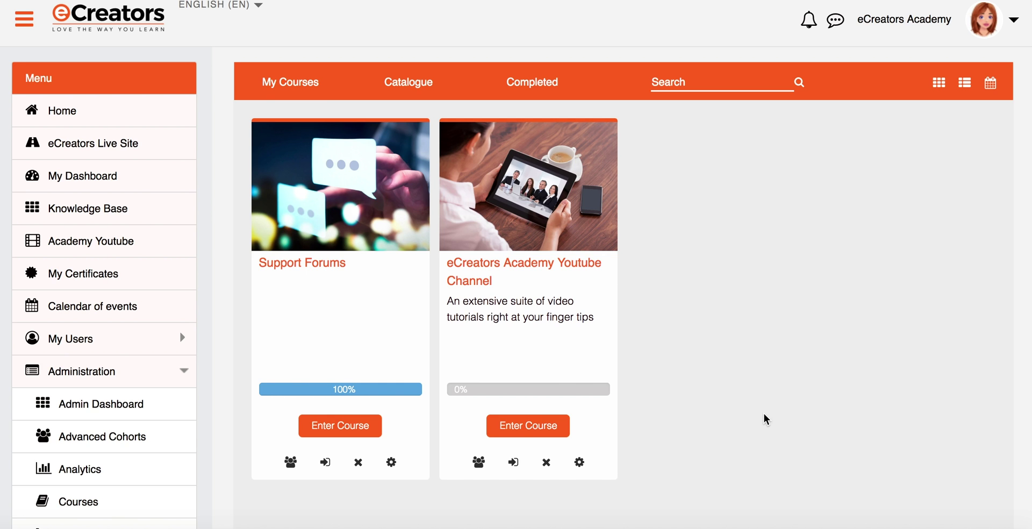
# - Open Site Administration from the Administration section of the left menu sidebar
pyautogui.scroll(-2, 172, 311)
pyautogui.scroll(-2, 161, 291)
pyautogui.scroll(-1, 150, 267)
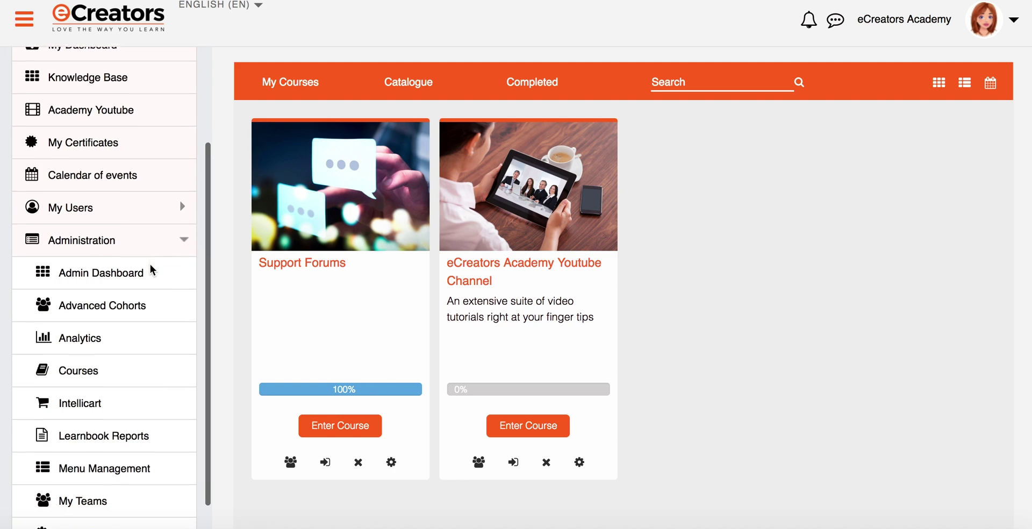
pyautogui.scroll(-2, 102, 269)
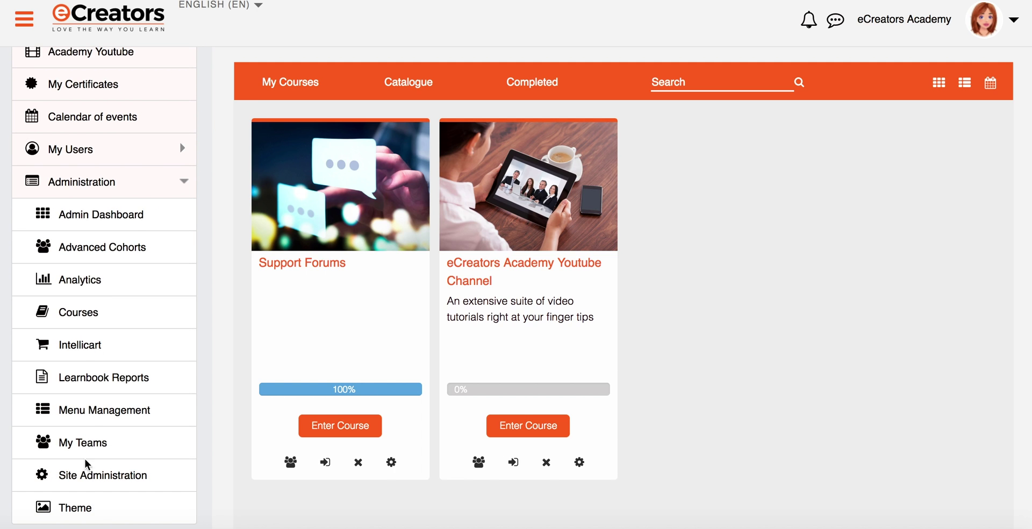
pyautogui.click(86, 485)
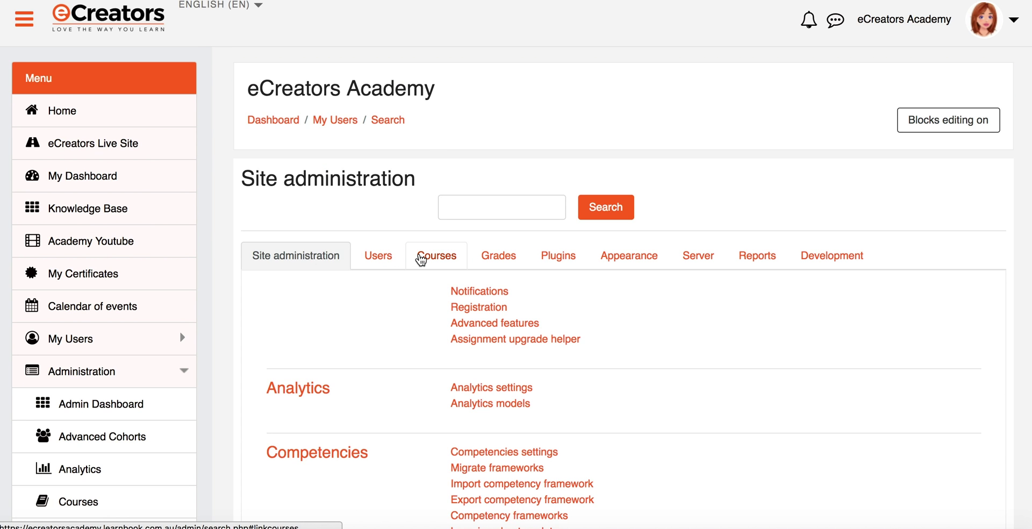
# - In Course and category management, open the 2018 subcategory under Induction
pyautogui.click(425, 259)
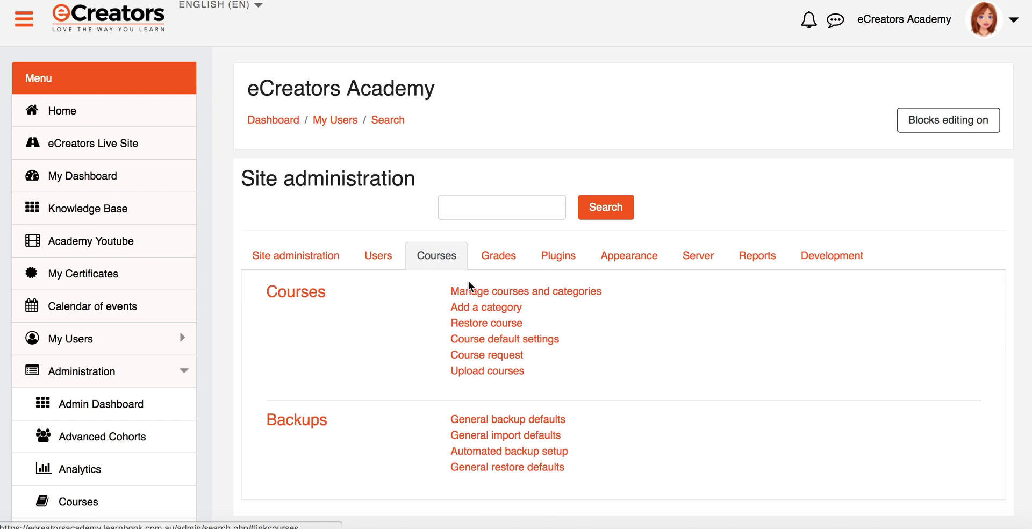
pyautogui.click(517, 296)
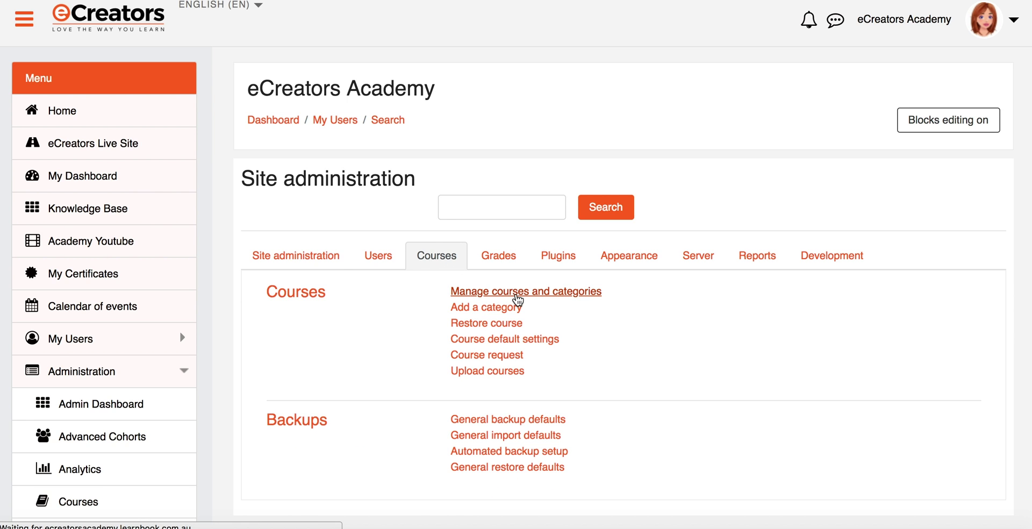
pyautogui.scroll(-3, 515, 302)
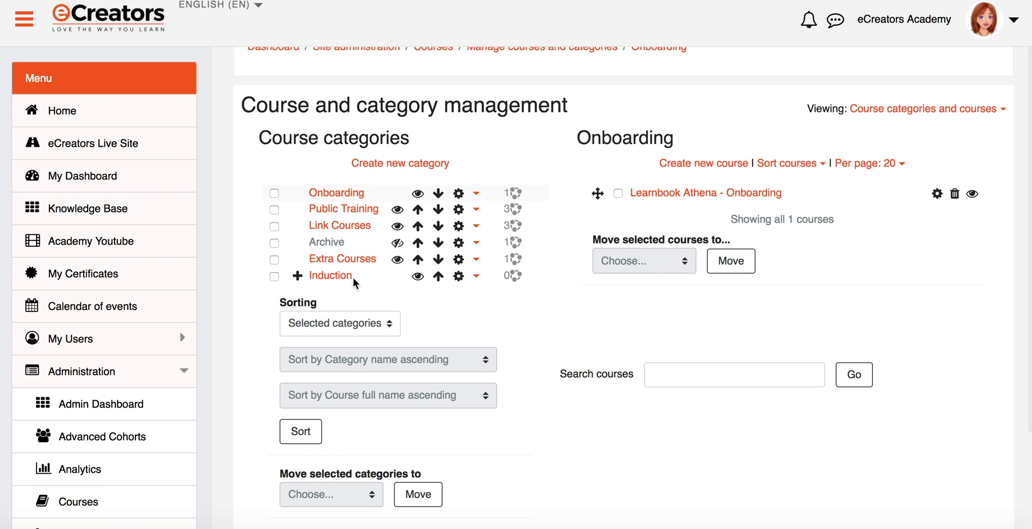
pyautogui.click(298, 275)
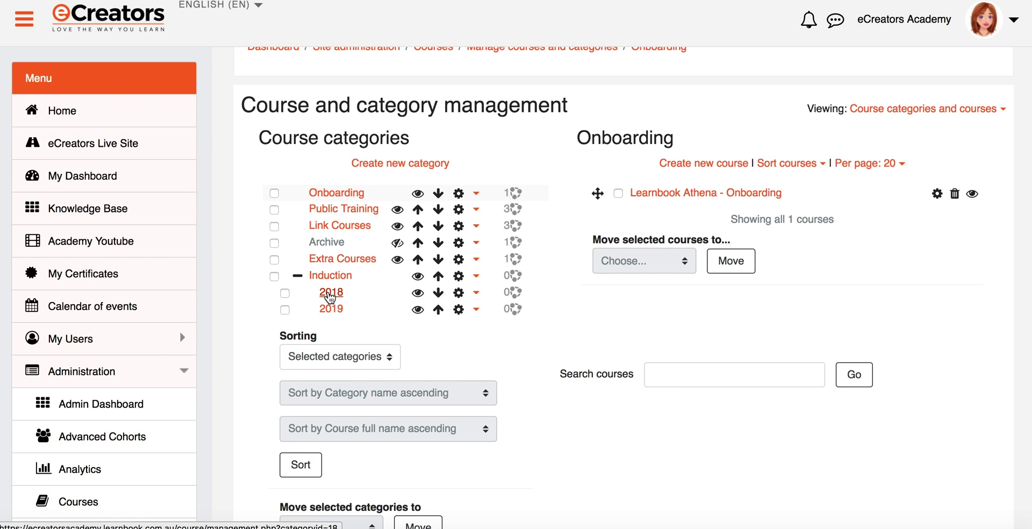
pyautogui.click(330, 293)
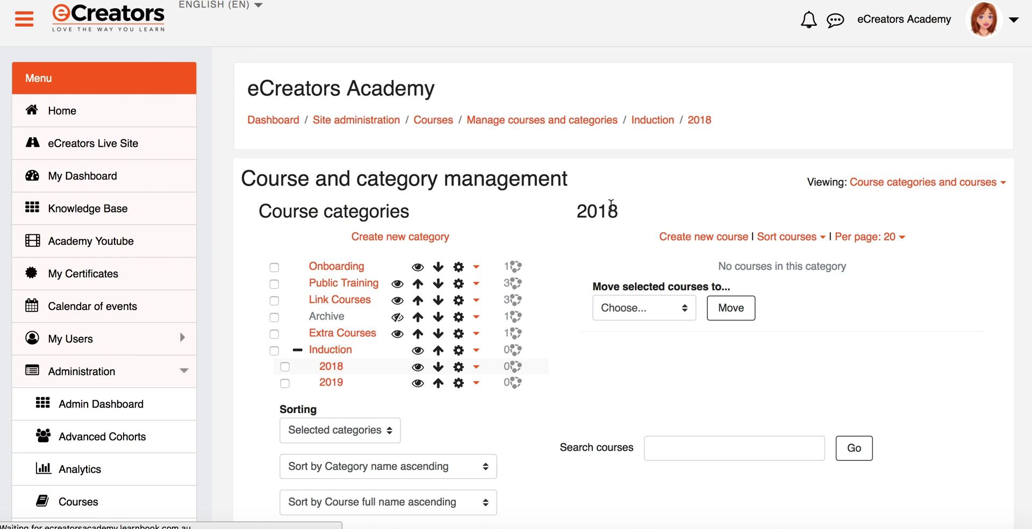
pyautogui.click(618, 211)
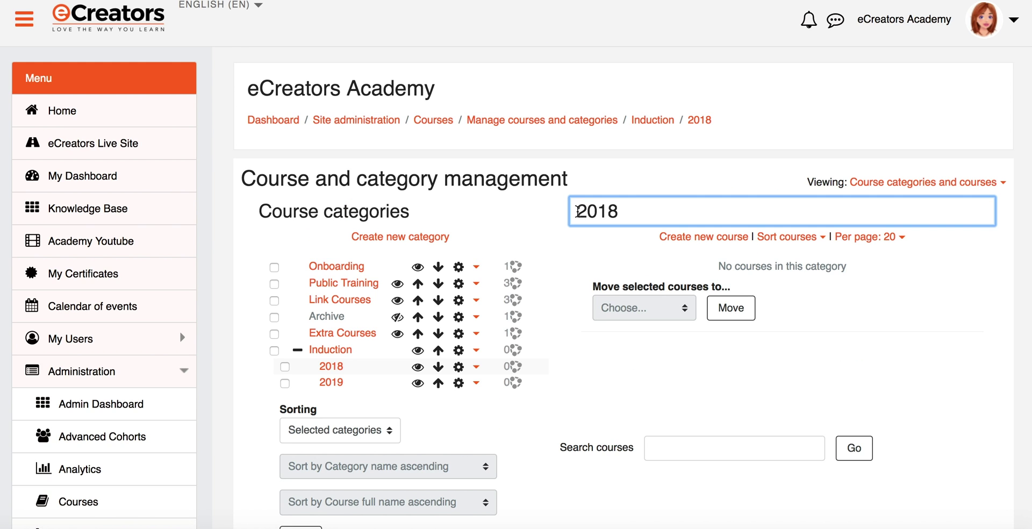
pyautogui.click(625, 211)
# - Start a new course in 2018 and enter the full name 'Induction 2018'
pyautogui.click(695, 239)
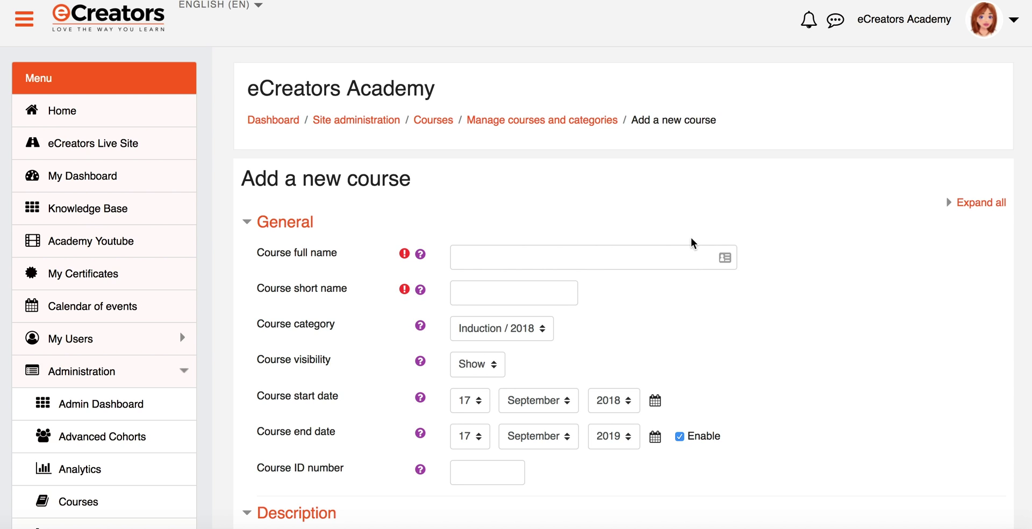
pyautogui.click(630, 258)
pyautogui.write('Inux')
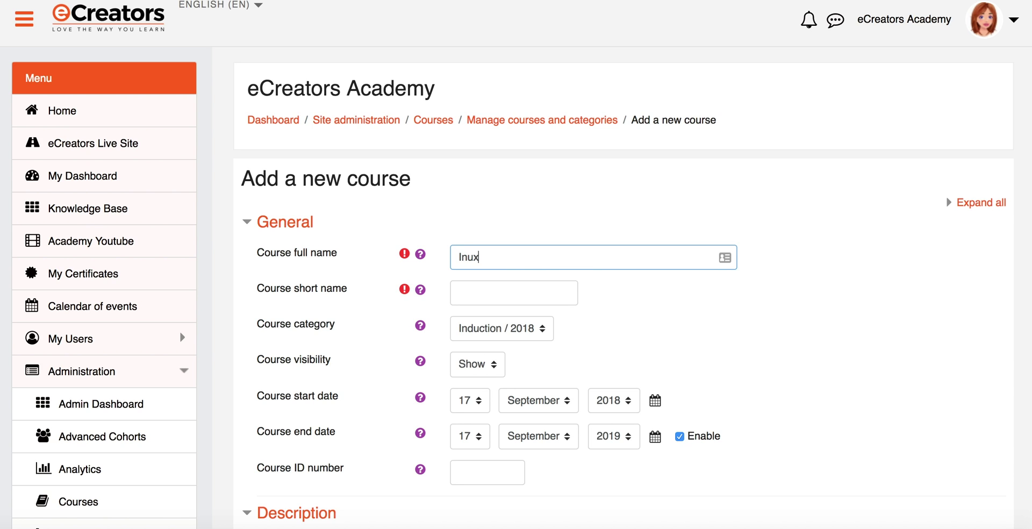
pyautogui.press('BackSpace')
pyautogui.press('BackSpace')
pyautogui.write('duction 2018')
# - Enter 'induction-2018' as the course short name
pyautogui.press('Tab')
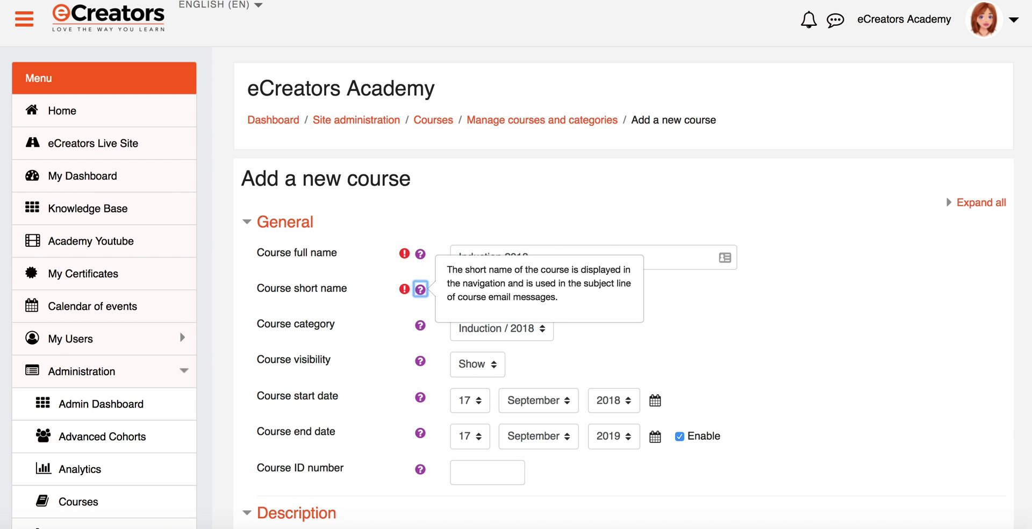
pyautogui.press('Tab')
pyautogui.write('induc')
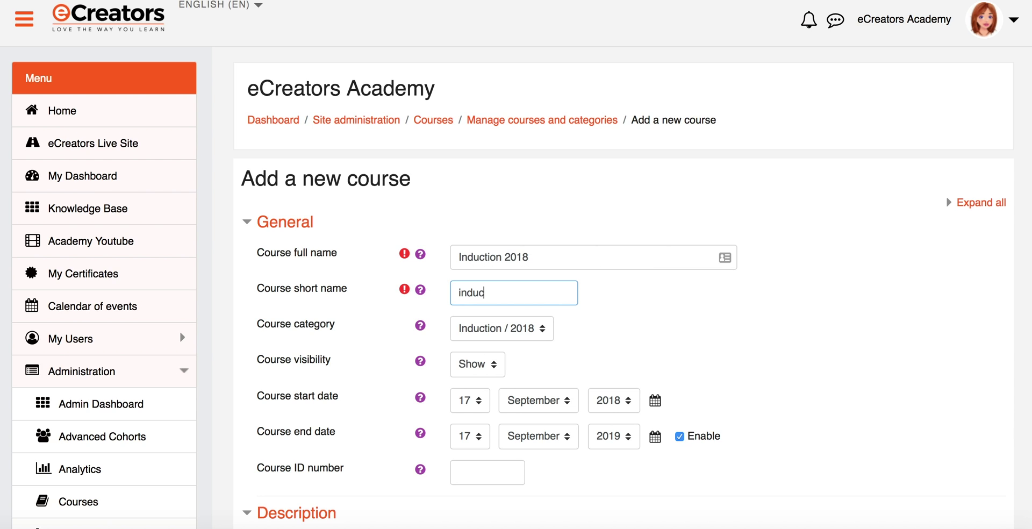
pyautogui.write('tion-2108')
pyautogui.press('BackSpace')
pyautogui.press('BackSpace')
pyautogui.write('018')
pyautogui.click(733, 129)
pyautogui.moveTo(502, 134); pyautogui.dragTo(464, 122)
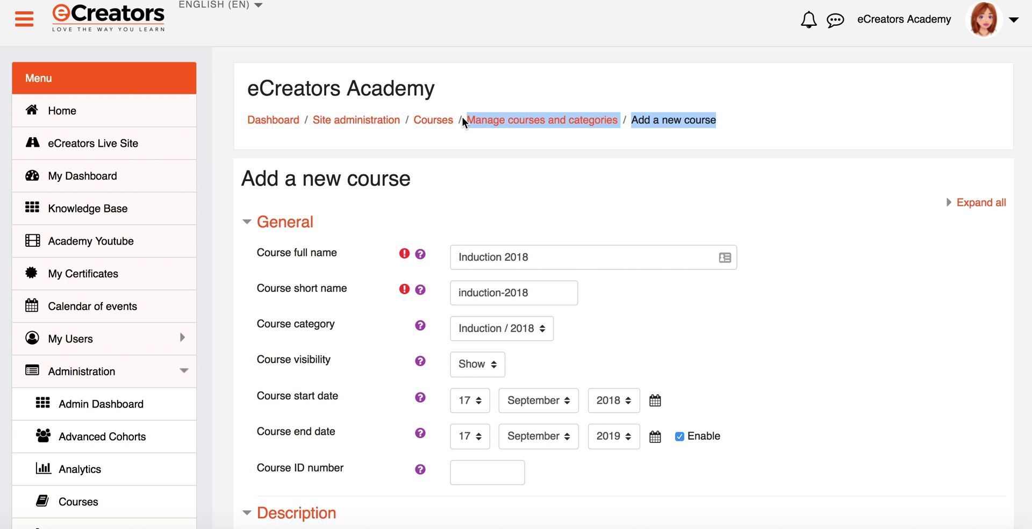
pyautogui.click(648, 314)
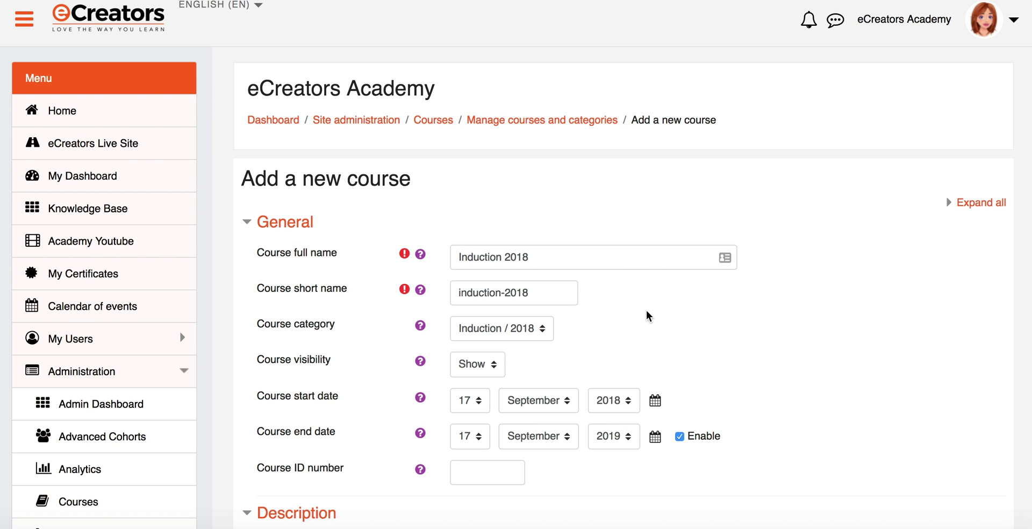
pyautogui.scroll(-5, 649, 316)
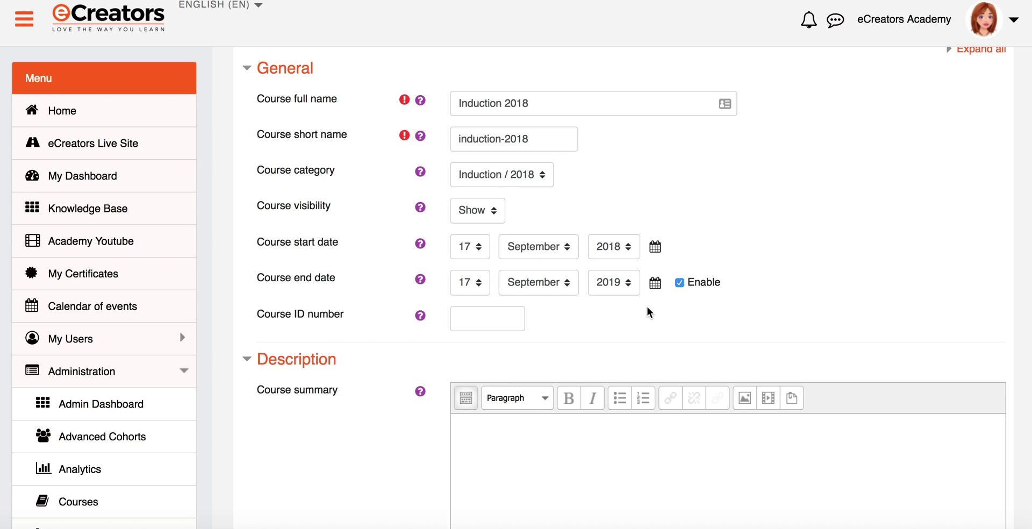
pyautogui.scroll(-1, 647, 312)
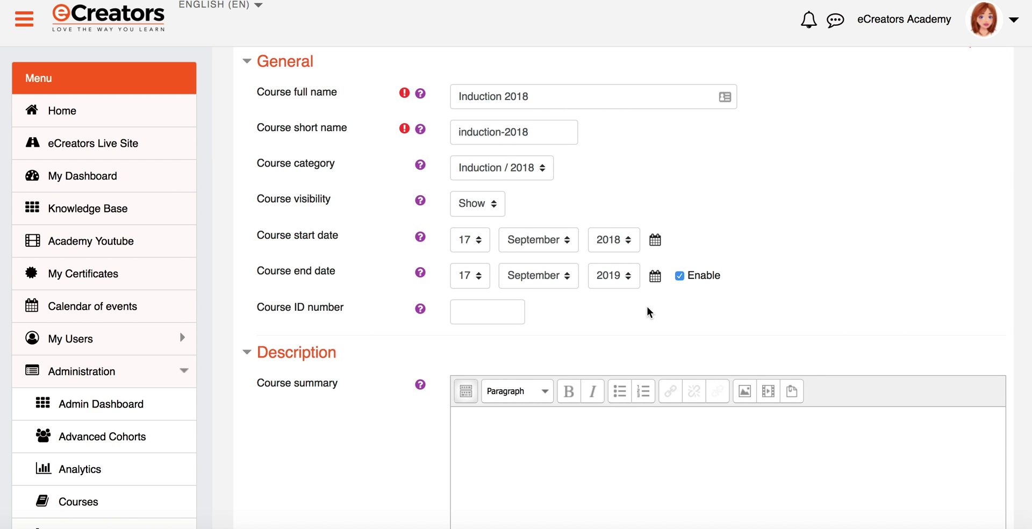
pyautogui.scroll(-2, 647, 310)
pyautogui.scroll(-1, 647, 307)
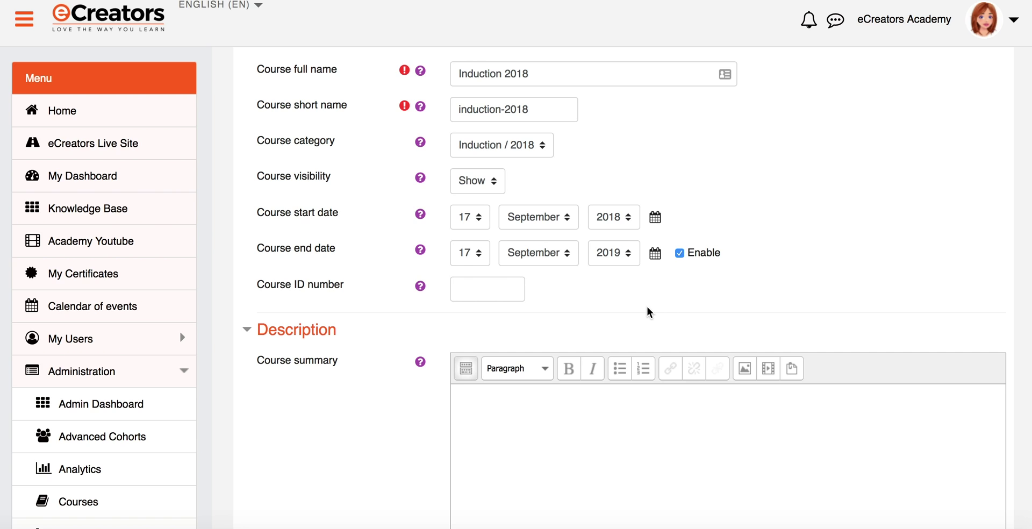
pyautogui.click(527, 152)
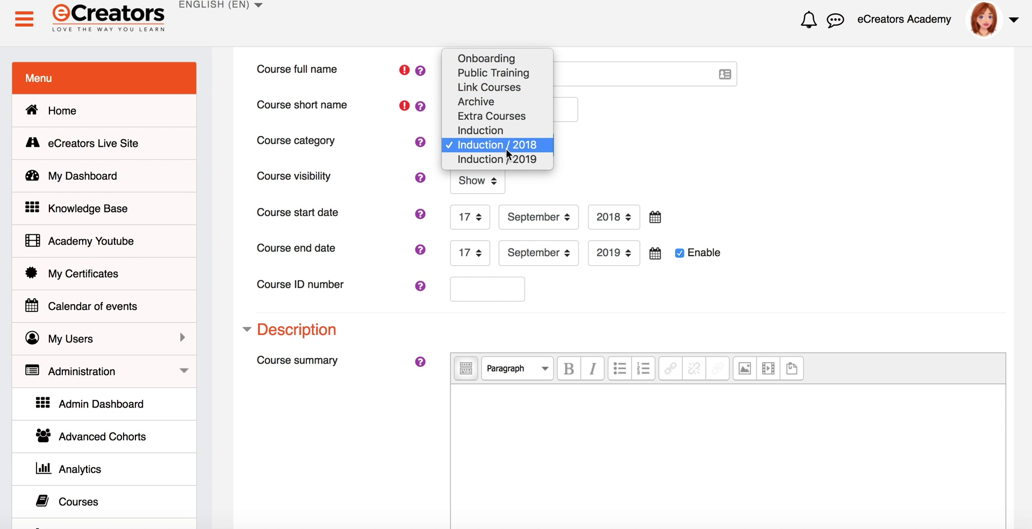
pyautogui.click(577, 172)
pyautogui.click(473, 182)
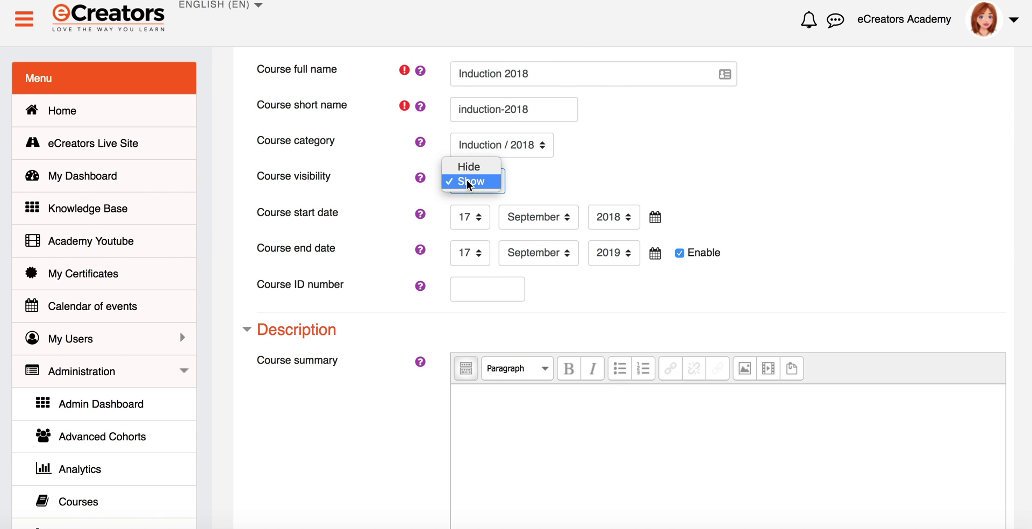
pyautogui.click(469, 172)
pyautogui.click(479, 185)
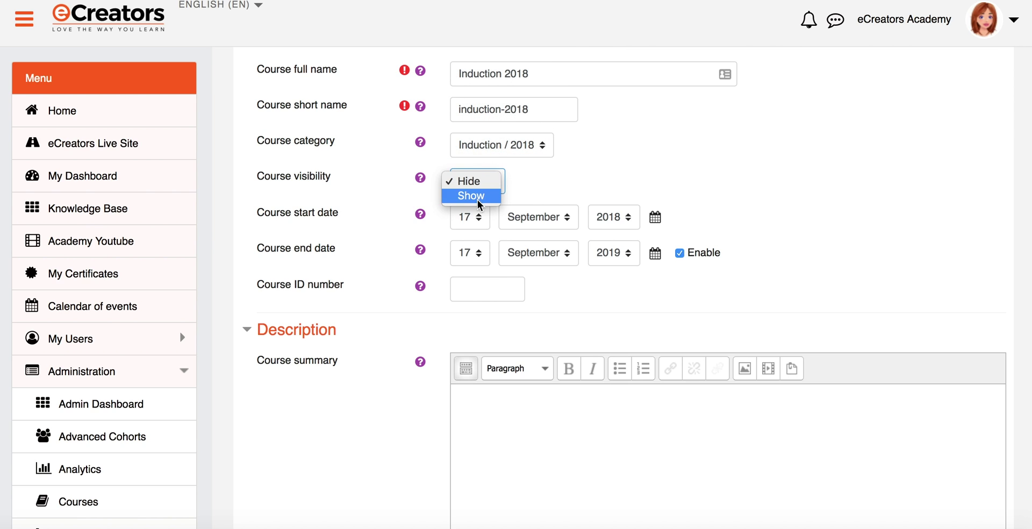
pyautogui.click(477, 198)
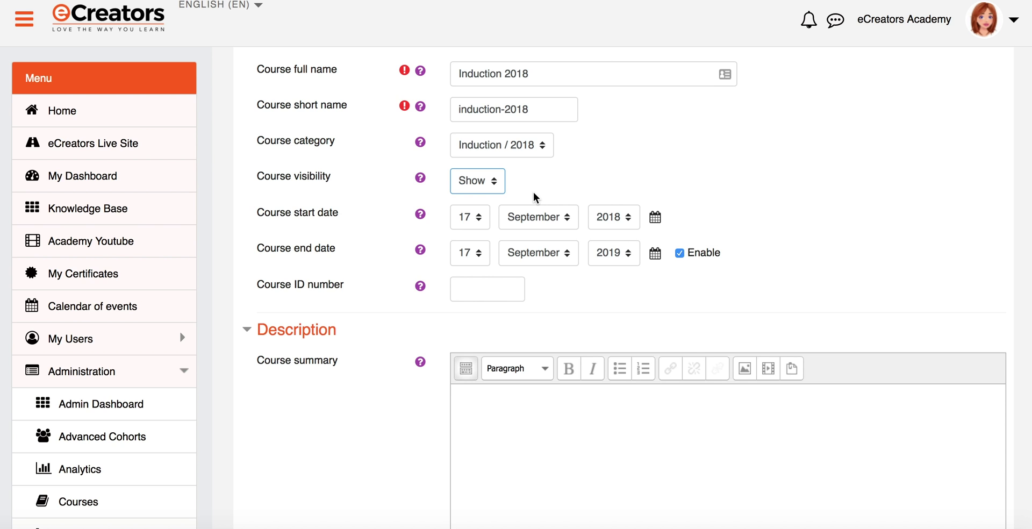
pyautogui.scroll(-3, 534, 190)
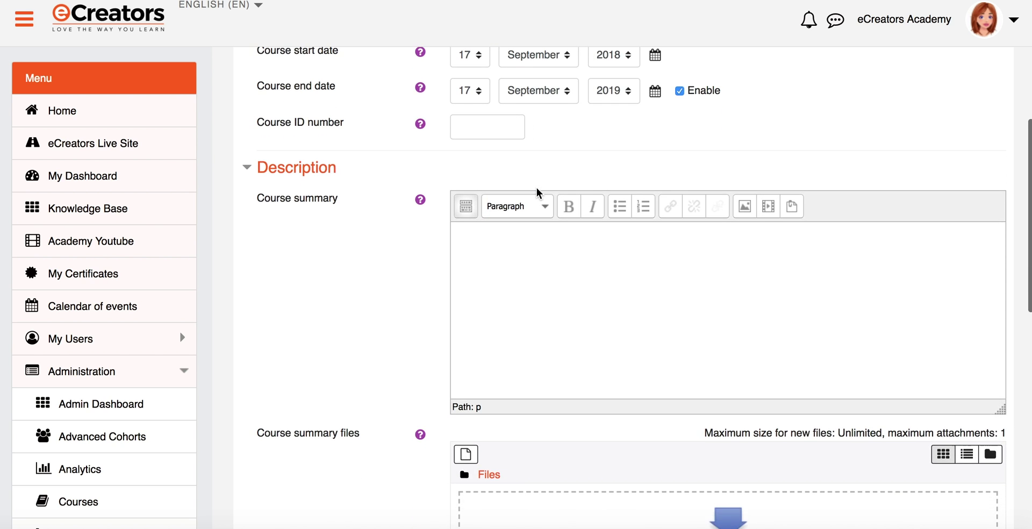
pyautogui.scroll(-2, 536, 188)
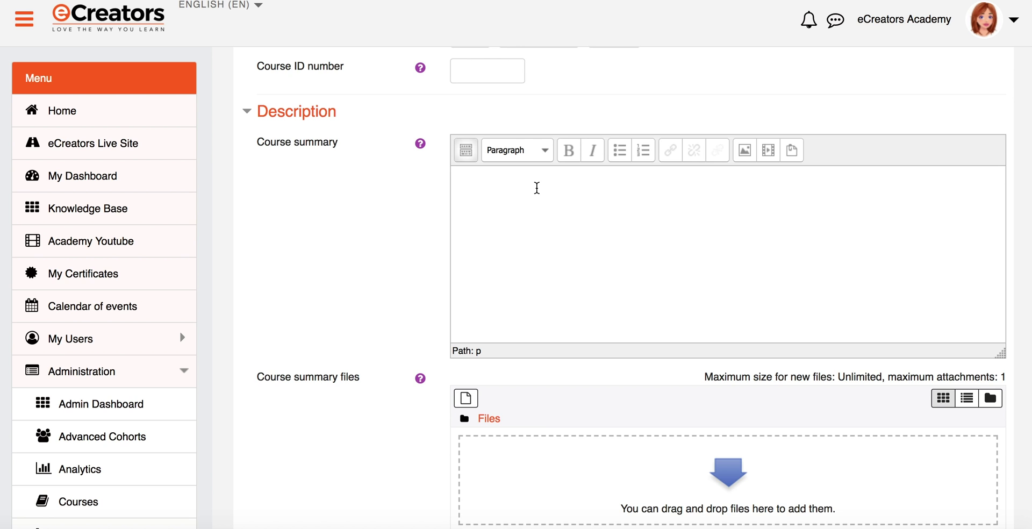
pyautogui.scroll(-2, 537, 187)
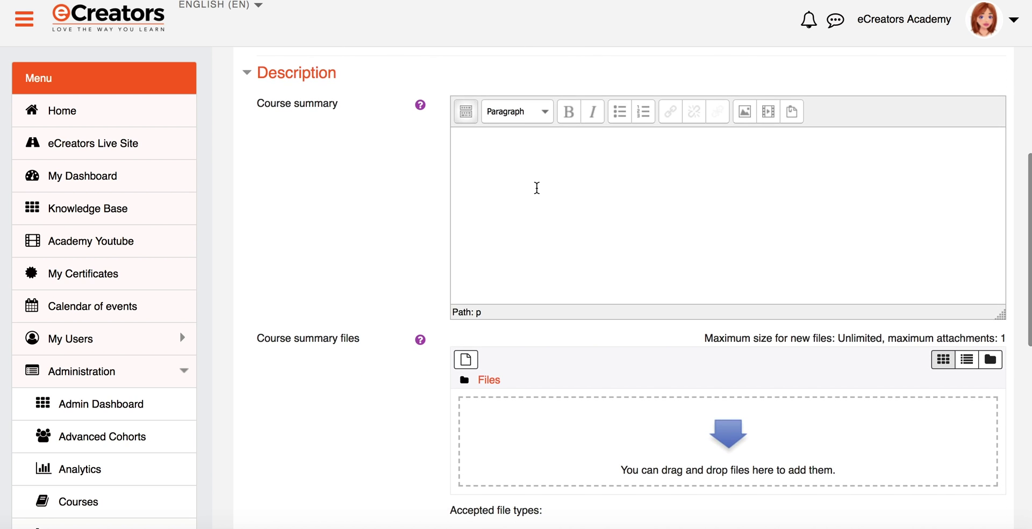
pyautogui.scroll(-2, 536, 187)
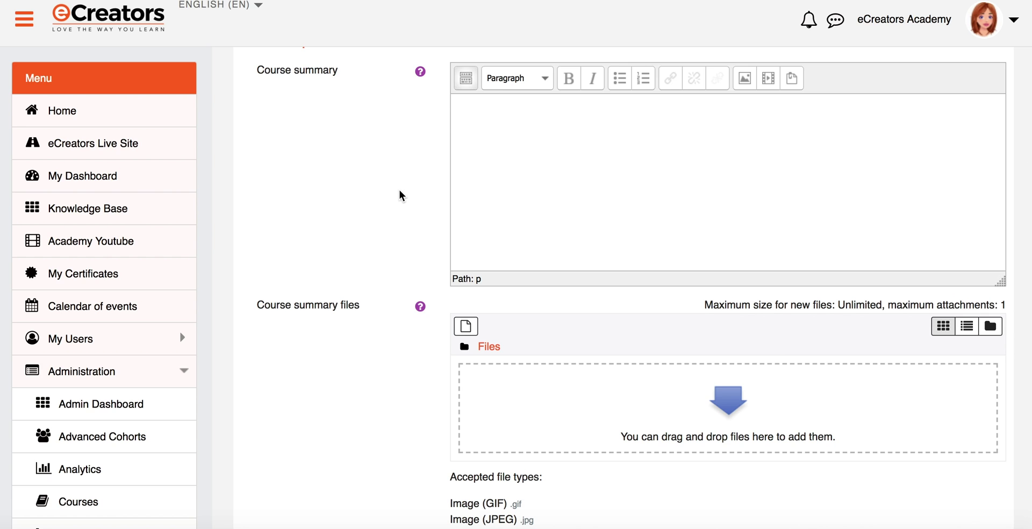
pyautogui.scroll(-1, 399, 190)
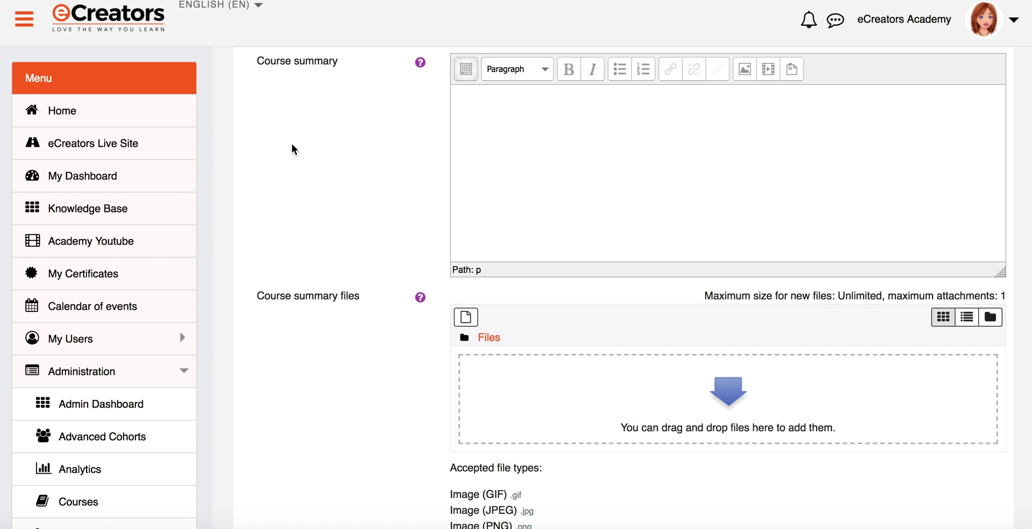
pyautogui.scroll(1, 290, 179)
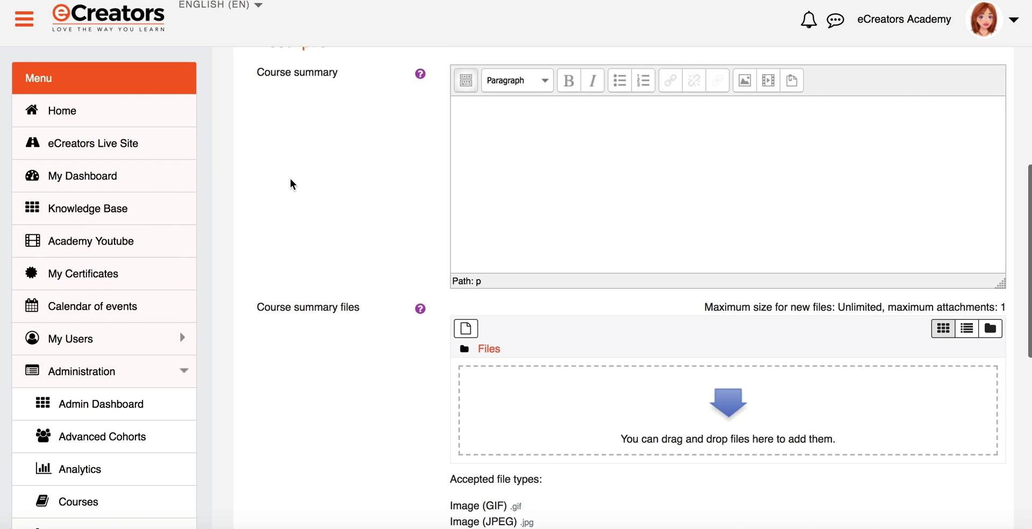
pyautogui.rightClick(112, 110)
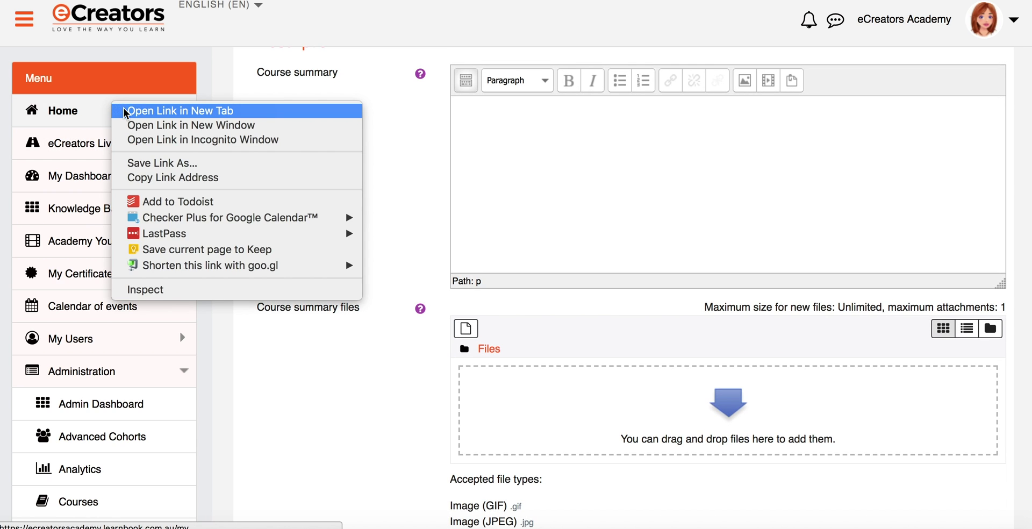
pyautogui.click(127, 110)
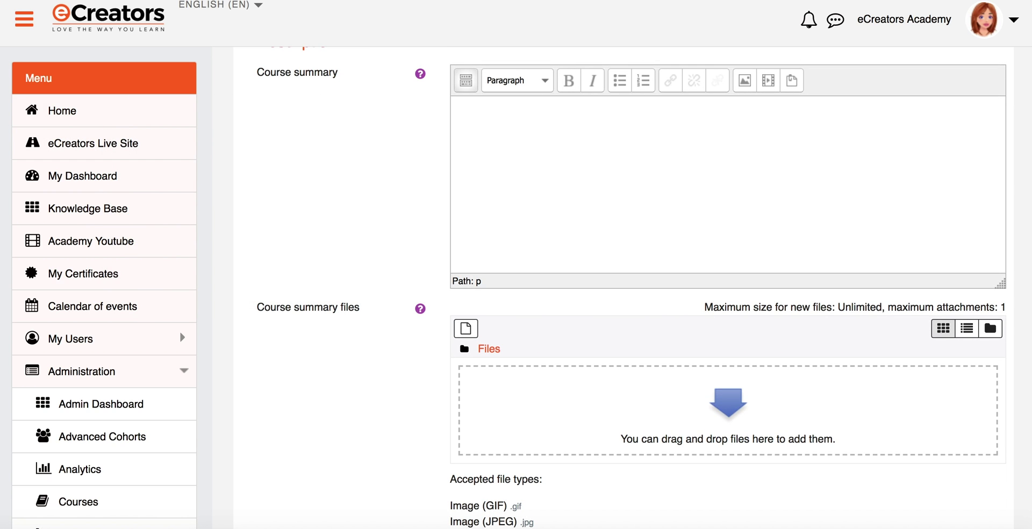
pyautogui.hotkey('ctrl', 'Tab')
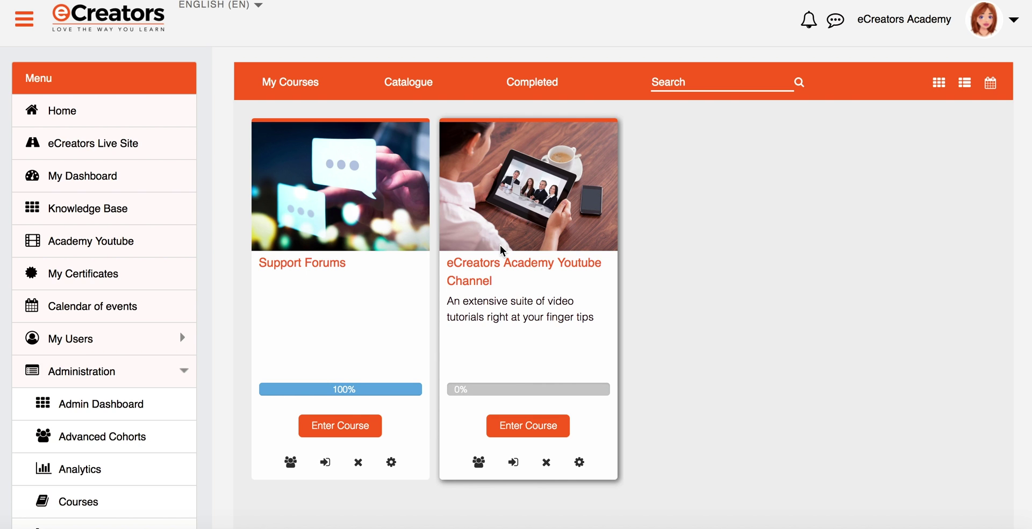
pyautogui.moveTo(515, 284); pyautogui.dragTo(443, 261)
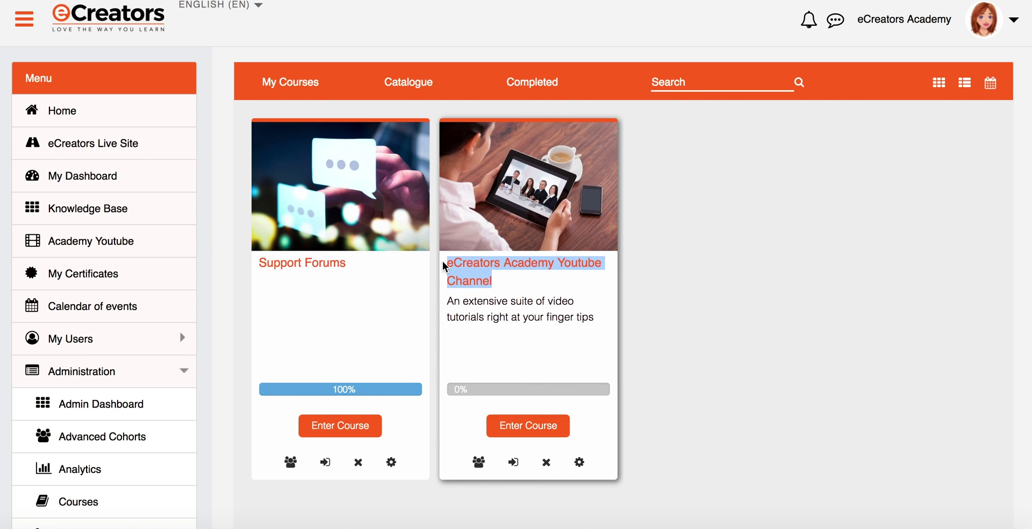
pyautogui.moveTo(599, 319); pyautogui.dragTo(449, 302)
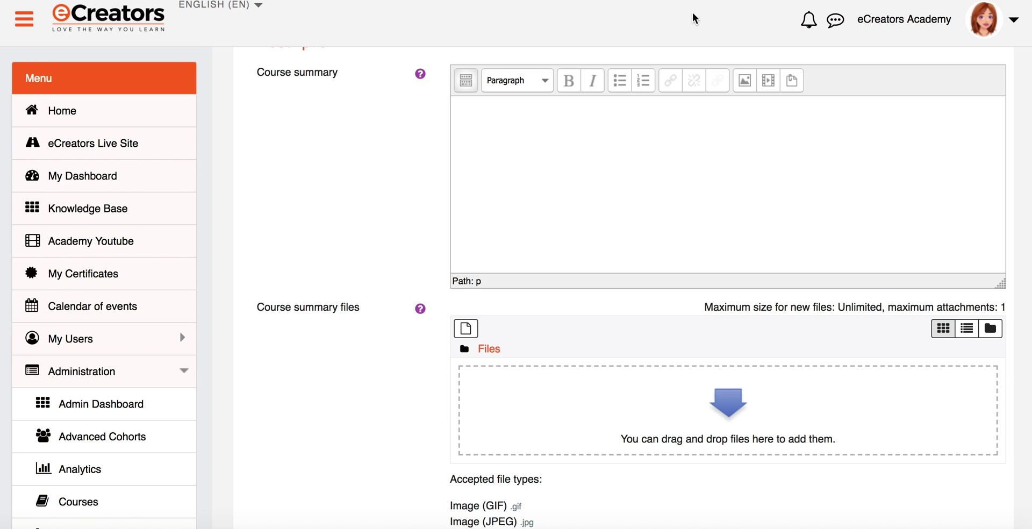
pyautogui.scroll(-1, 401, 187)
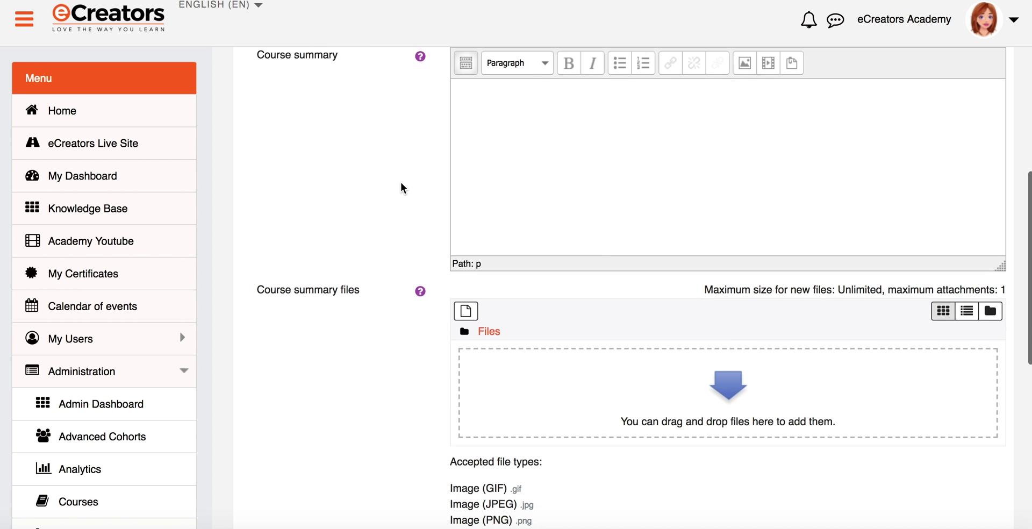
pyautogui.scroll(2, 401, 187)
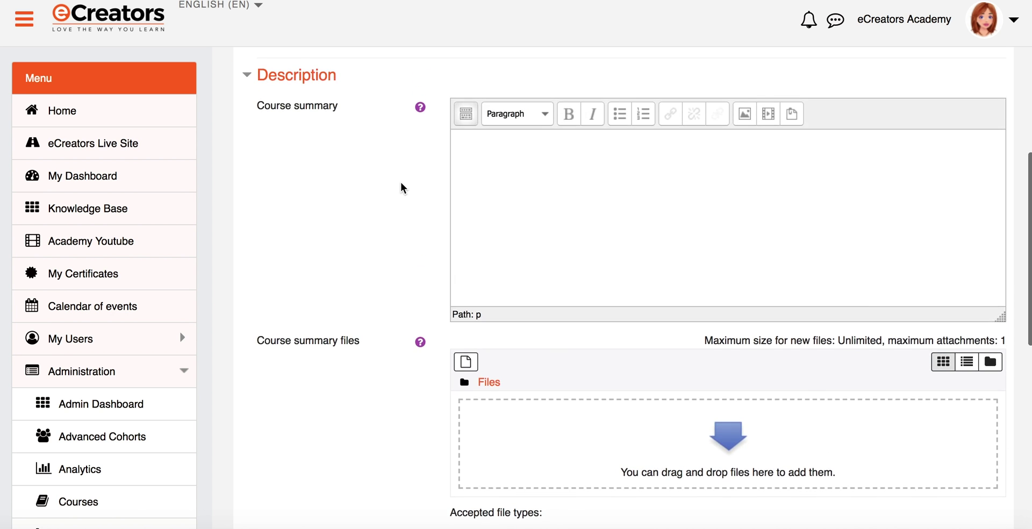
pyautogui.click(554, 175)
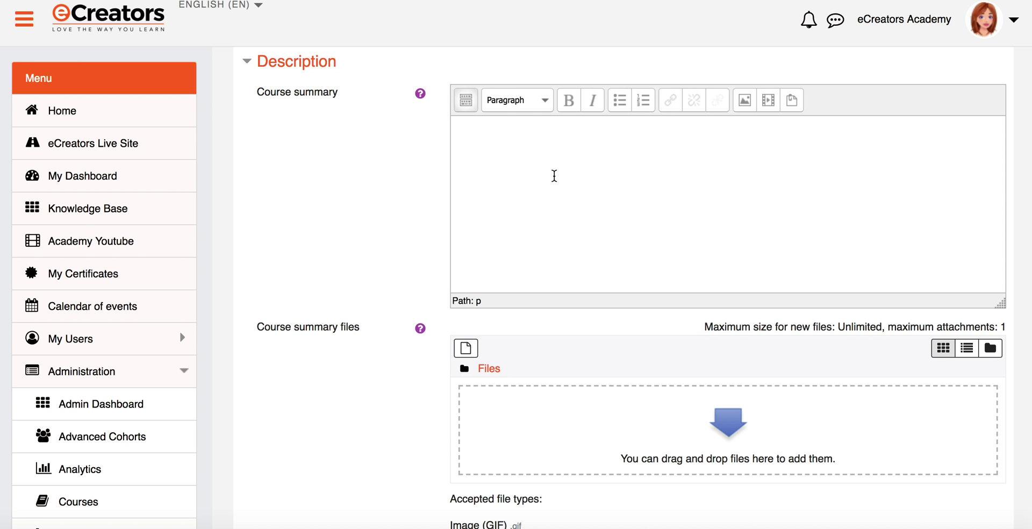
pyautogui.scroll(-5, 554, 175)
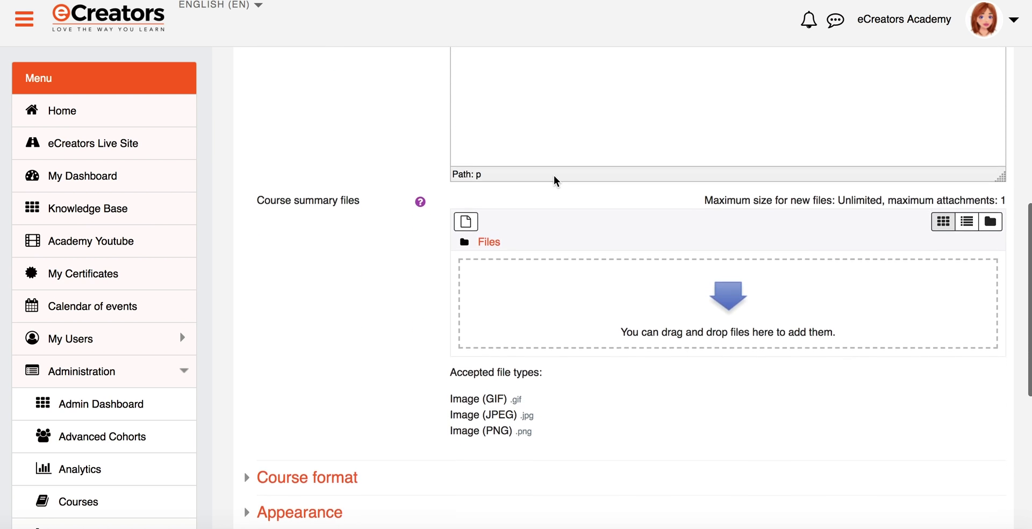
pyautogui.scroll(-1, 553, 175)
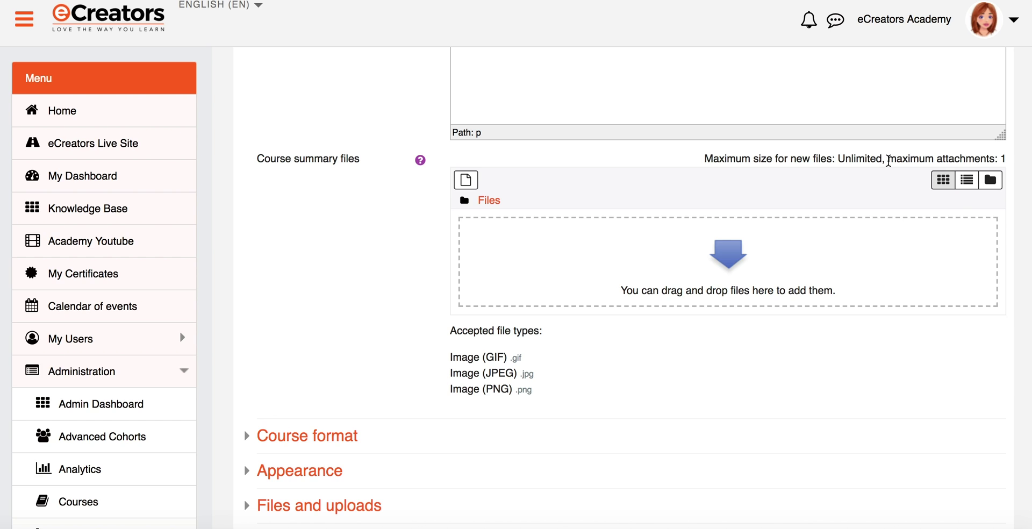
pyautogui.moveTo(890, 159); pyautogui.dragTo(989, 169)
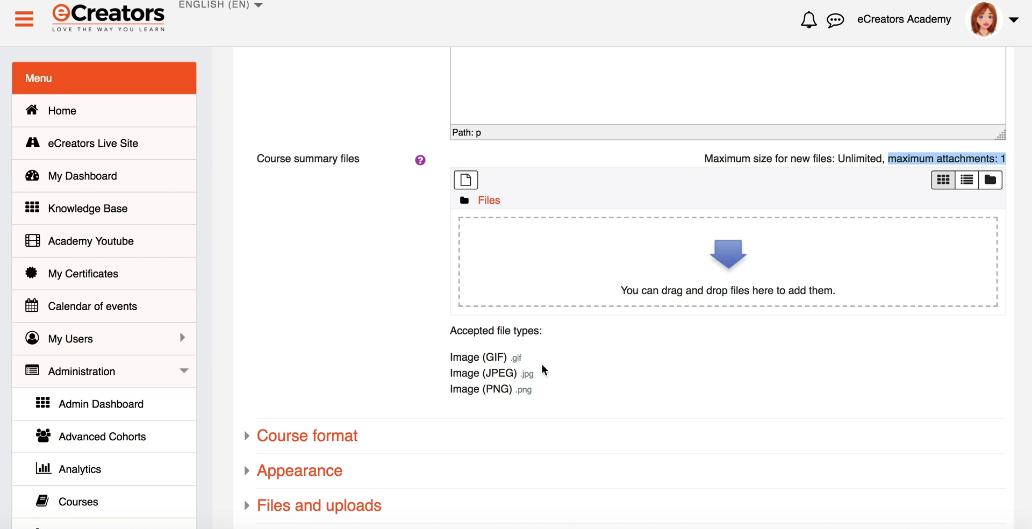
pyautogui.moveTo(449, 358); pyautogui.dragTo(544, 387)
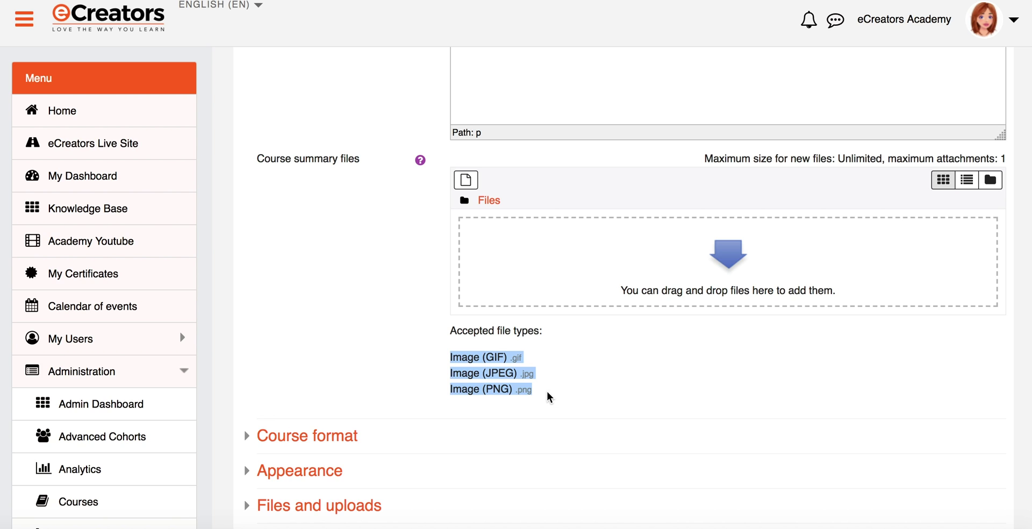
pyautogui.click(379, 360)
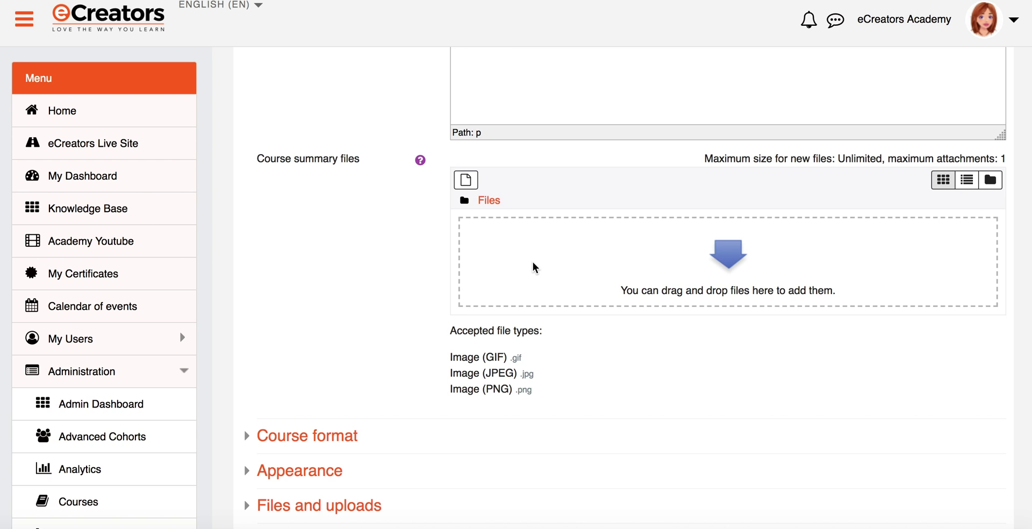
pyautogui.scroll(-5, 534, 267)
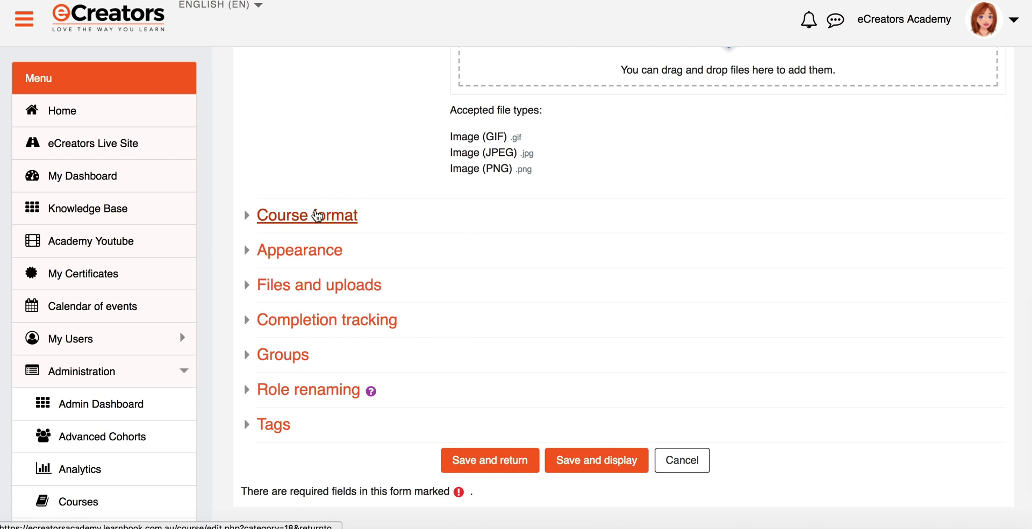
# - Expand Course format and review the format choices, keeping Topics format
pyautogui.click(318, 215)
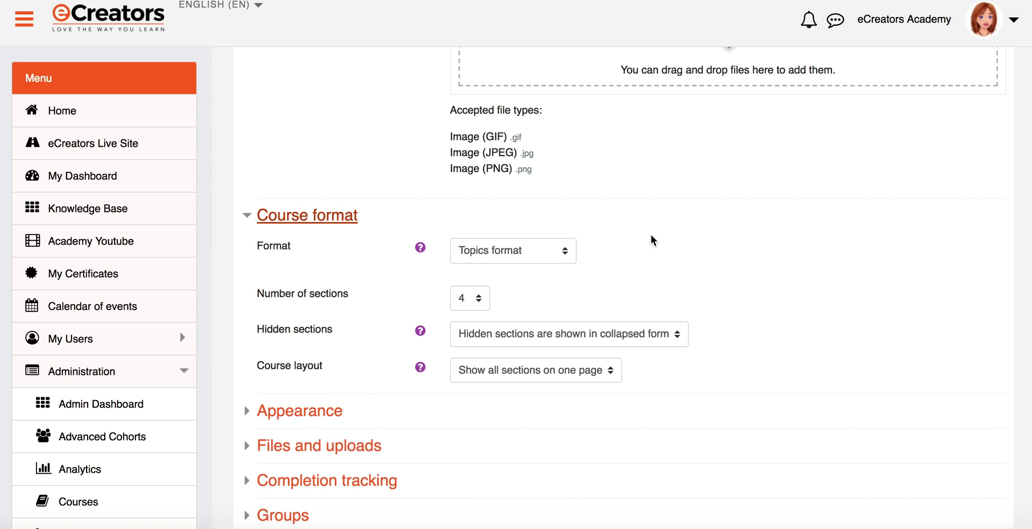
pyautogui.click(537, 259)
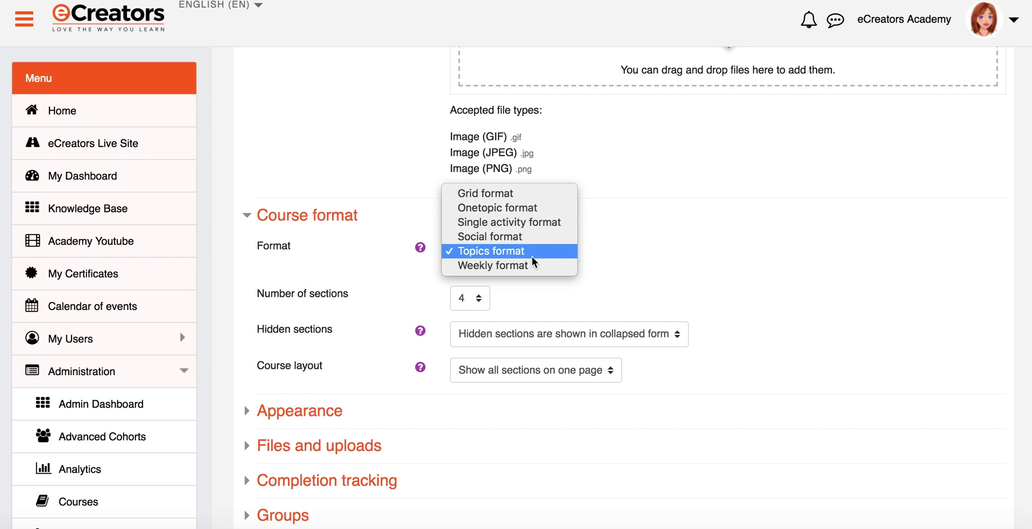
pyautogui.click(637, 250)
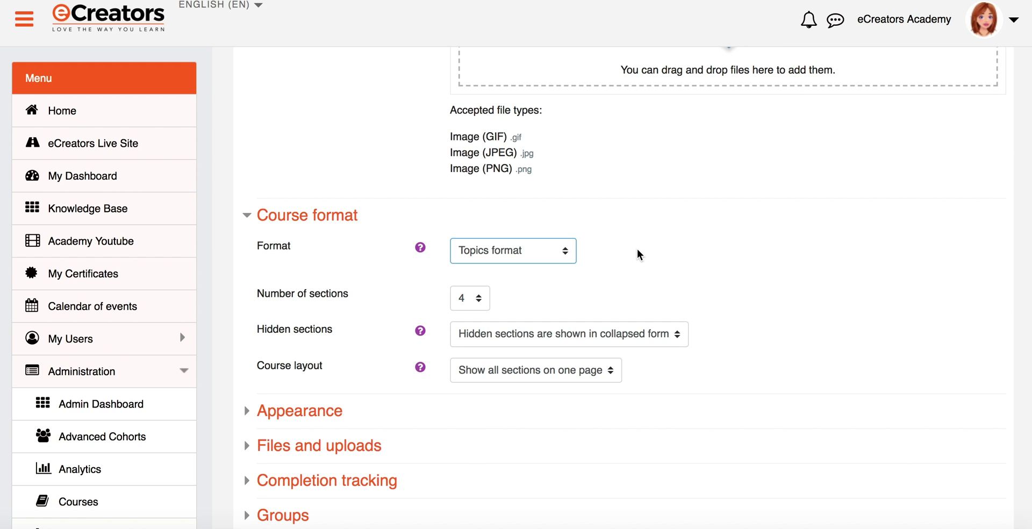
# - Keep Topics format and set the number of sections to 2
pyautogui.click(568, 258)
pyautogui.click(656, 282)
pyautogui.click(458, 297)
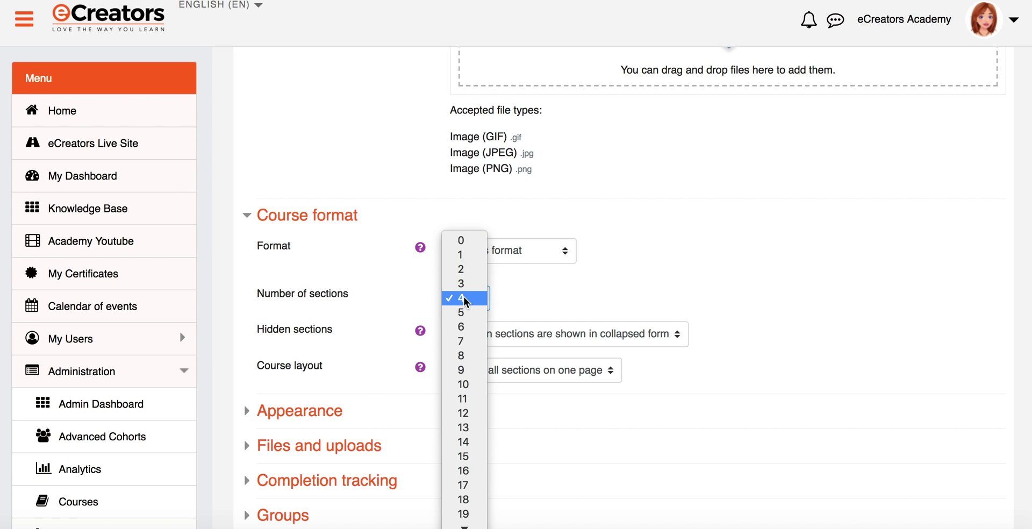
pyautogui.click(461, 269)
pyautogui.click(517, 304)
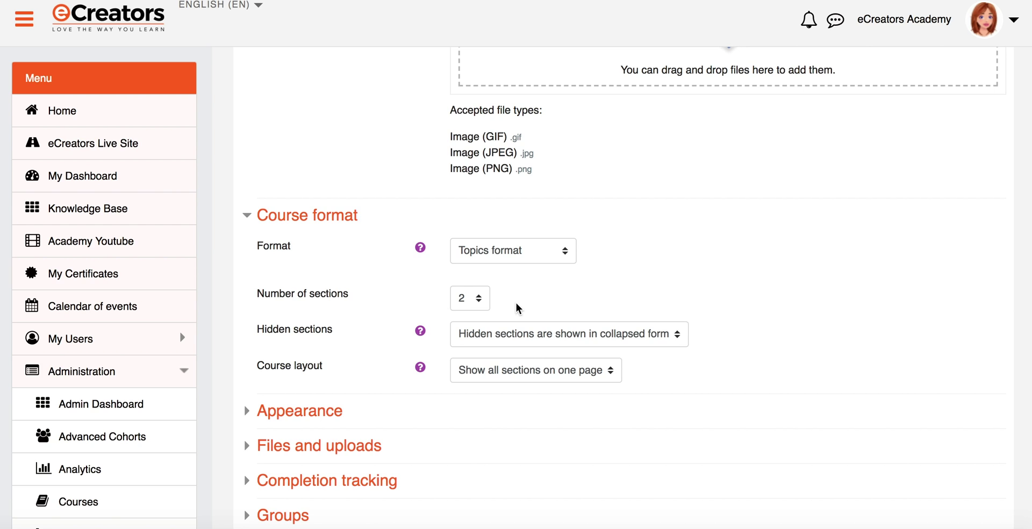
# - Set hidden sections to be completely invisible
pyautogui.click(525, 330)
pyautogui.click(380, 332)
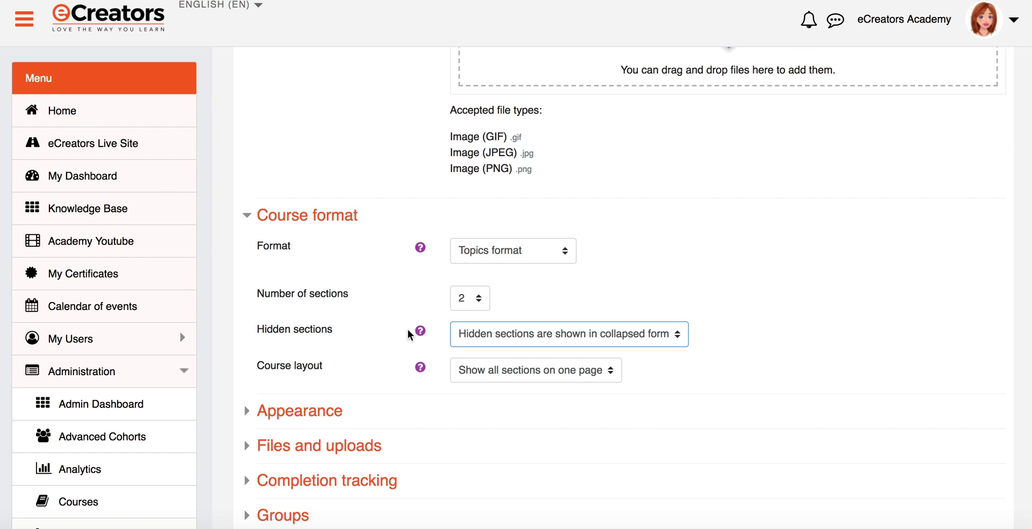
pyautogui.click(500, 334)
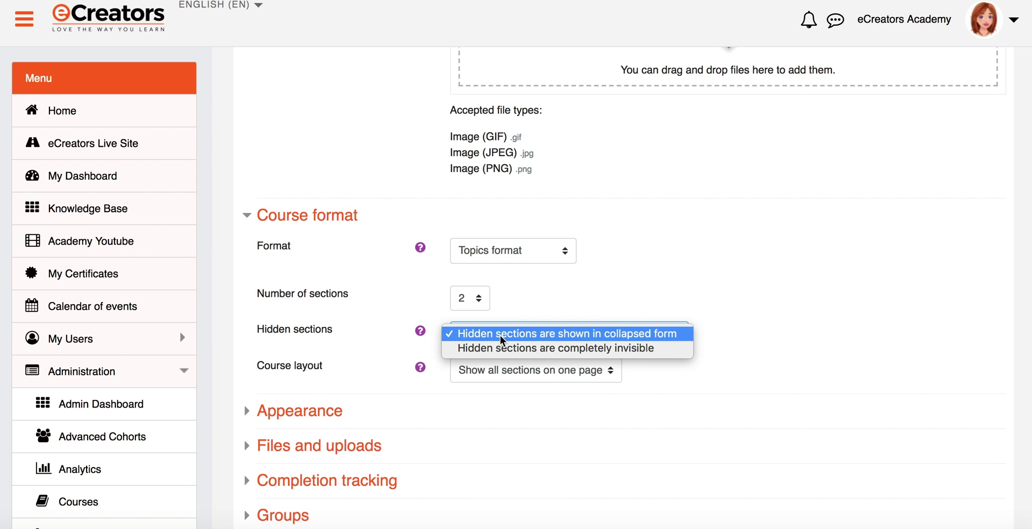
pyautogui.click(502, 348)
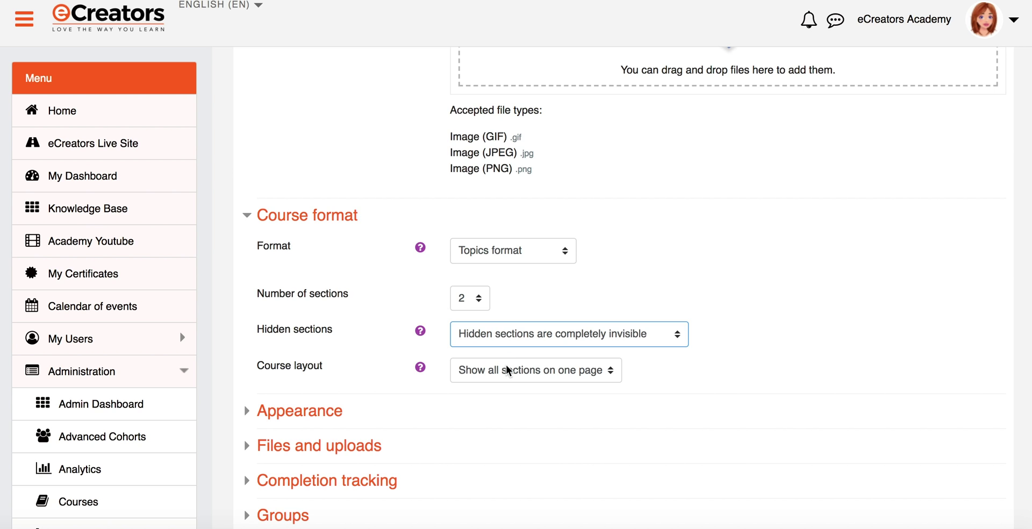
# - Keep the course layout as 'Show all sections on one page'
pyautogui.click(506, 370)
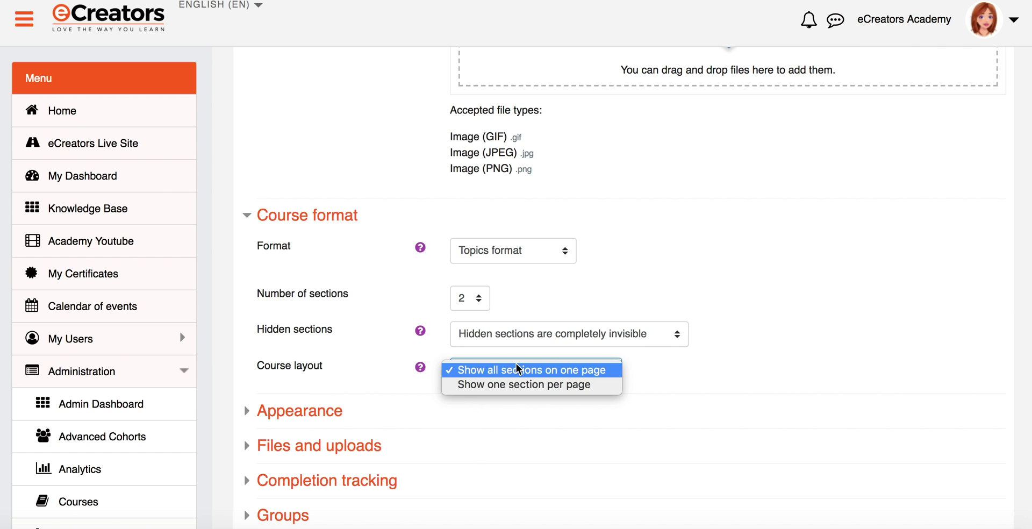
pyautogui.click(665, 386)
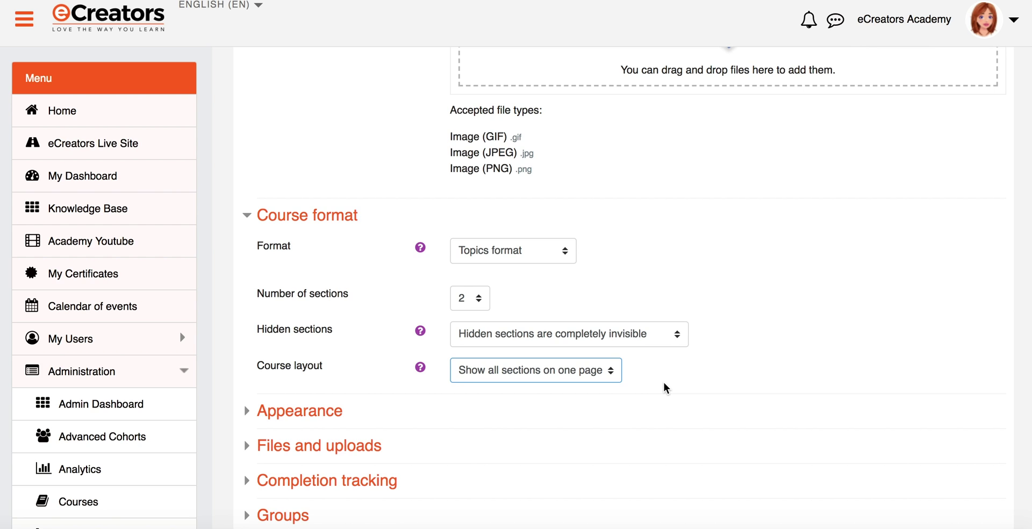
pyautogui.click(602, 372)
pyautogui.click(606, 370)
pyautogui.scroll(-3, 656, 363)
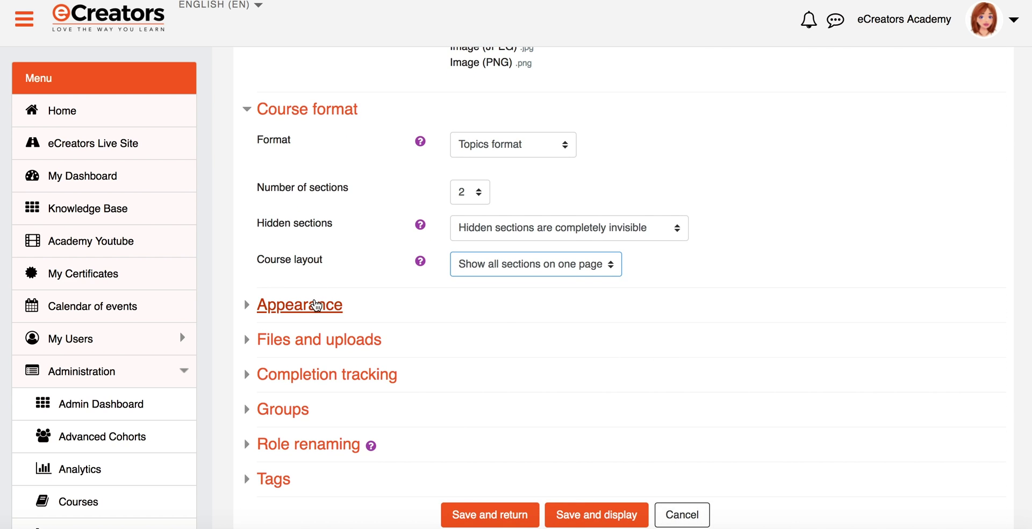
# - Expand Appearance to view the language, announcements, gradebook and activity report settings
pyautogui.click(300, 305)
pyautogui.scroll(-1, 315, 304)
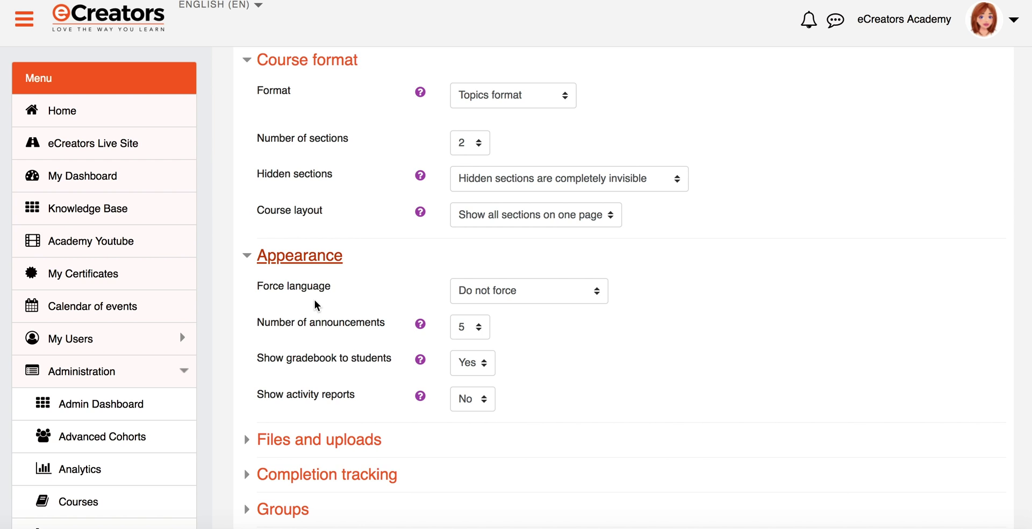
pyautogui.scroll(-2, 315, 304)
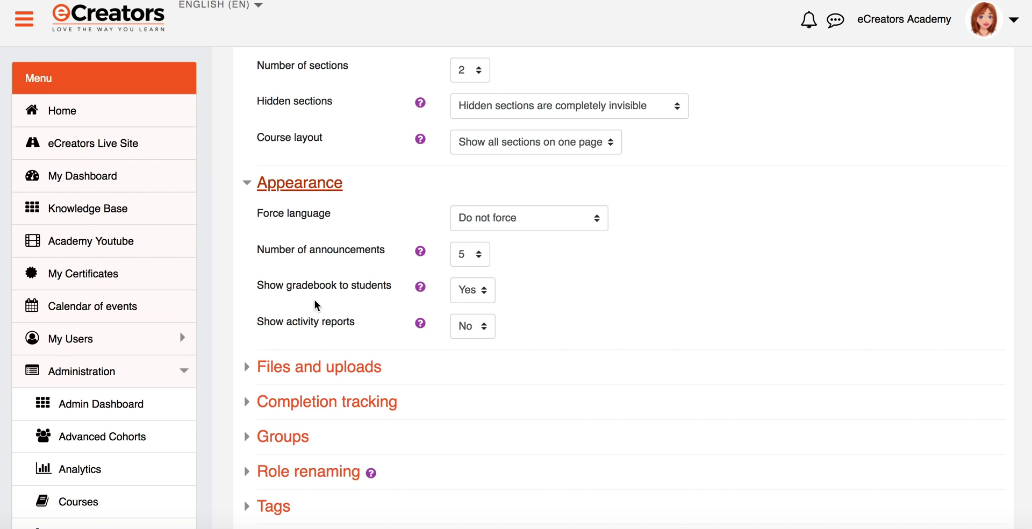
# - Expand Files and uploads and leave maximum upload size at Site upload limit (2GB)
pyautogui.click(294, 364)
pyautogui.scroll(-5, 301, 365)
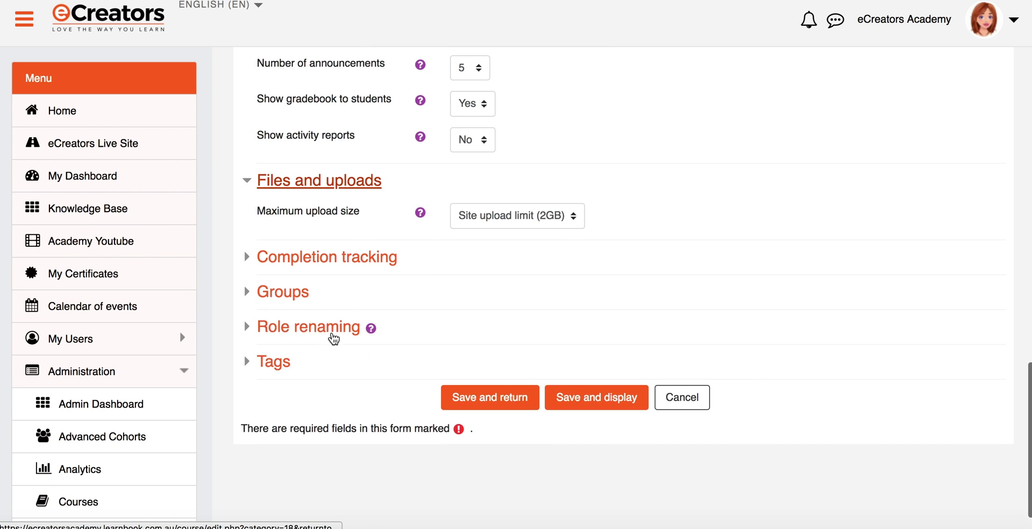
pyautogui.scroll(2, 344, 311)
pyautogui.click(482, 268)
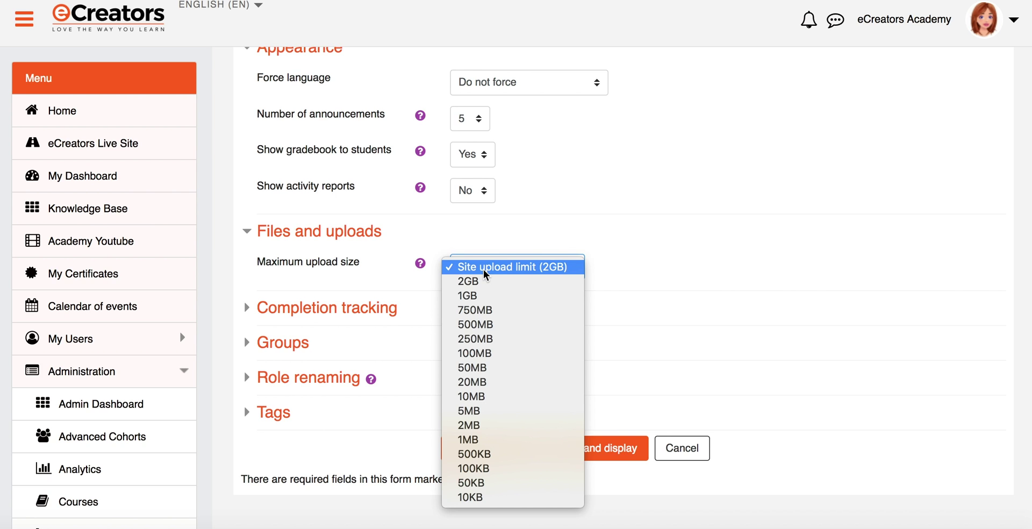
pyautogui.click(483, 267)
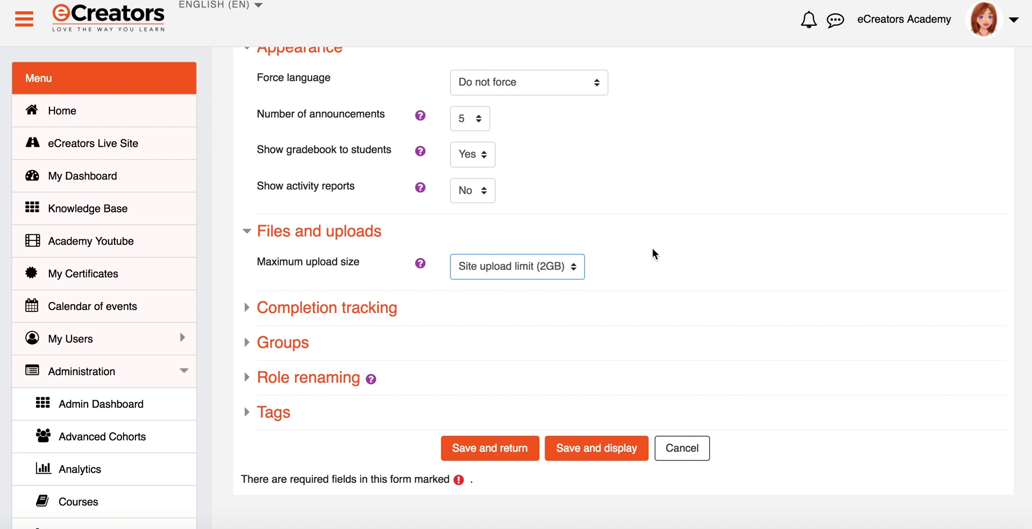
# - Expand Completion tracking and confirm Enable completion tracking is Yes
pyautogui.click(319, 306)
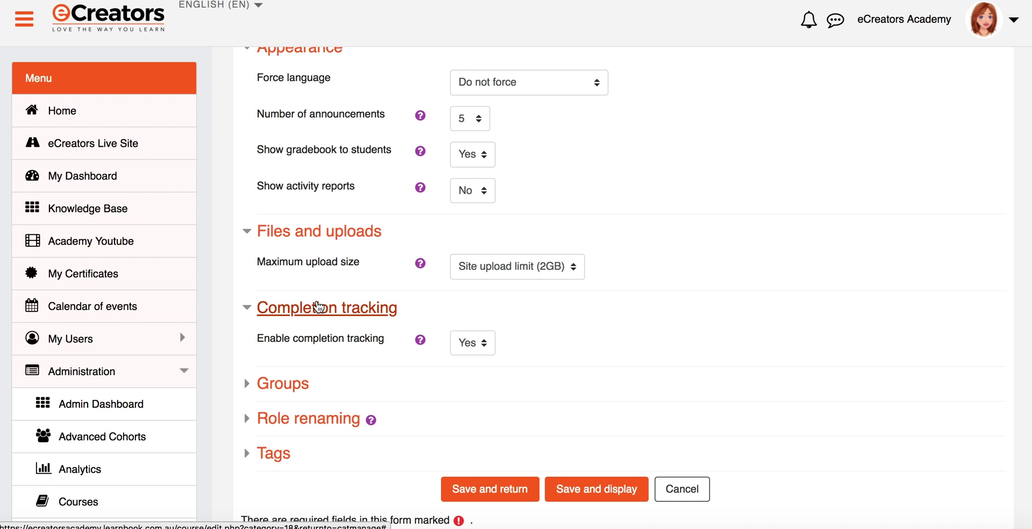
# - Expand Groups to show No groups, force group mode No and default grouping None
pyautogui.click(286, 386)
pyautogui.scroll(1, 286, 394)
pyautogui.scroll(-4, 285, 394)
pyautogui.scroll(-1, 285, 392)
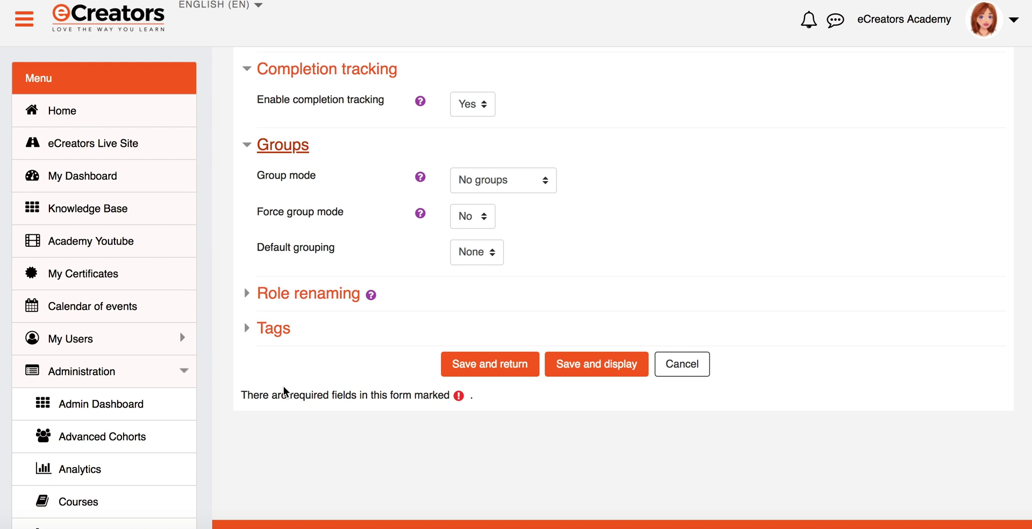
# - Expand Role renaming and review the 'Your word for' fields, including Teacher, leaving all blank
pyautogui.click(249, 294)
pyautogui.scroll(-1, 307, 307)
pyautogui.scroll(-5, 308, 307)
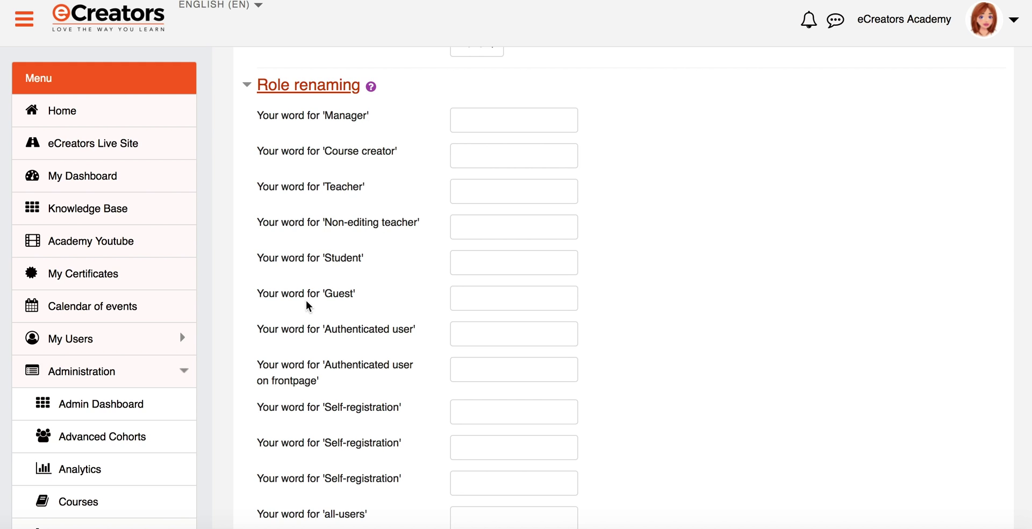
pyautogui.moveTo(329, 188); pyautogui.dragTo(359, 189)
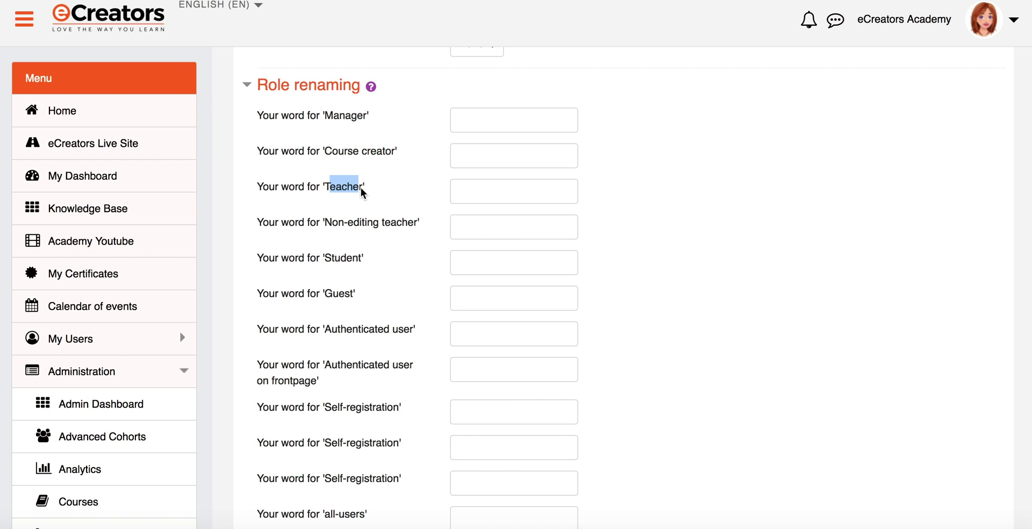
pyautogui.scroll(-1, 360, 189)
pyautogui.scroll(-3, 360, 191)
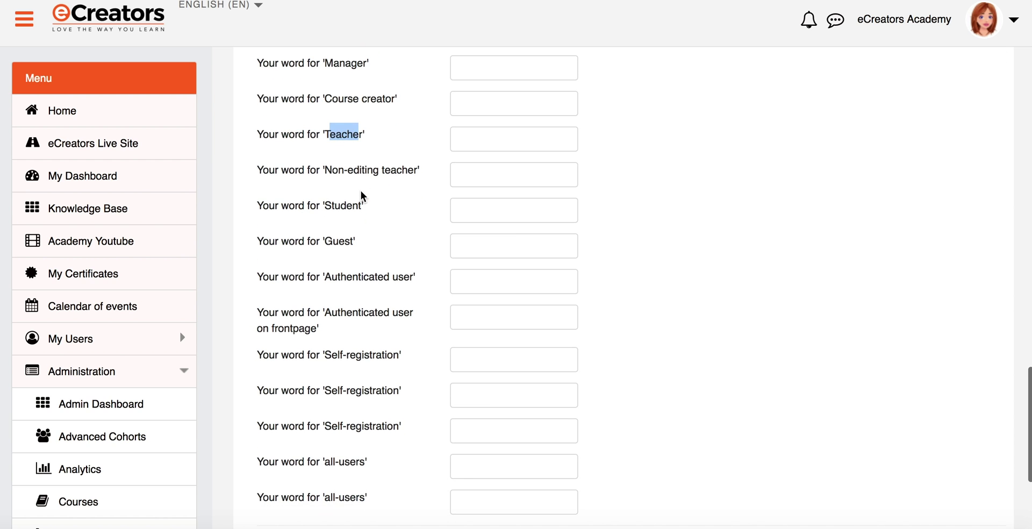
pyautogui.scroll(-1, 360, 191)
pyautogui.scroll(-4, 360, 190)
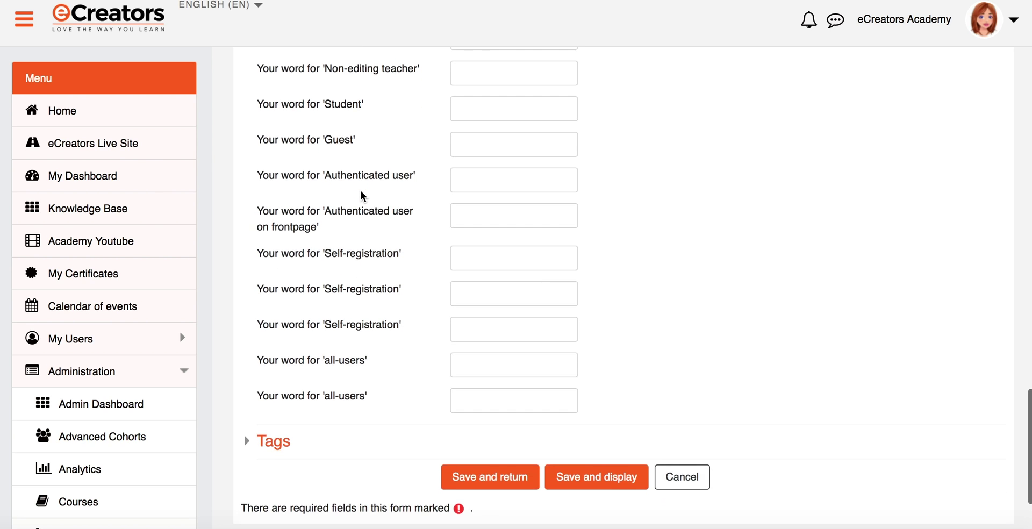
# - Expand the Tags section of the Induction 2018 form and confirm no tags are selected
pyautogui.click(269, 414)
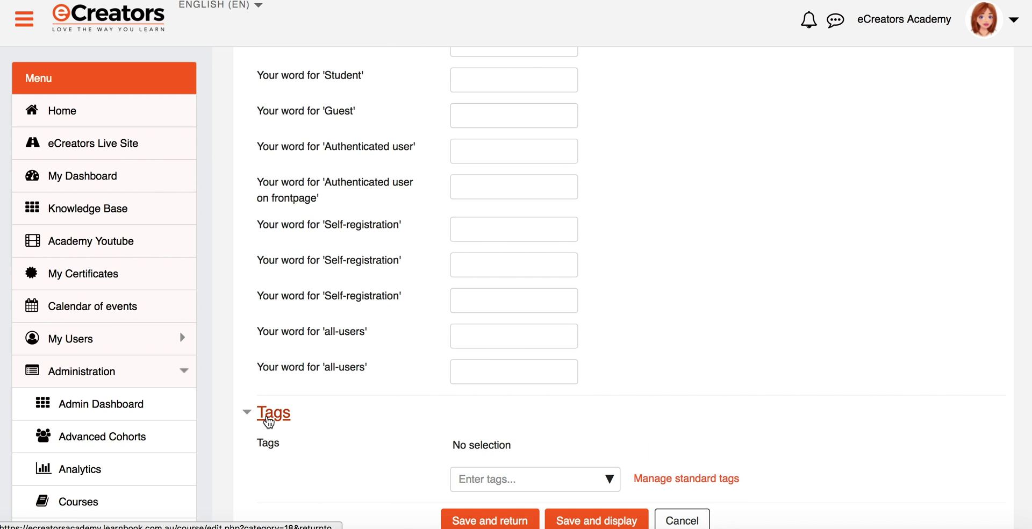
pyautogui.scroll(-3, 378, 428)
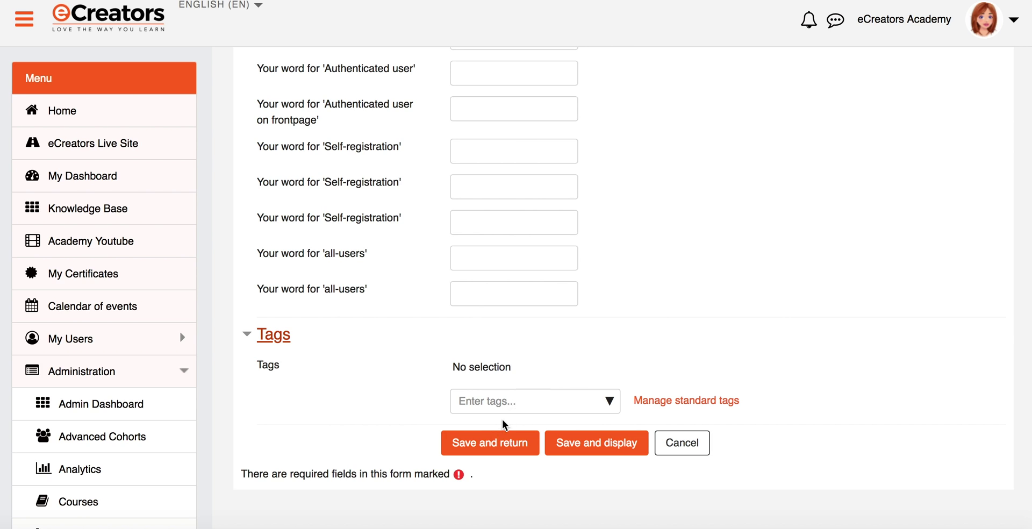
# - Save Induction 2018 and open the 2018 category listing, where it is the only course
pyautogui.click(496, 444)
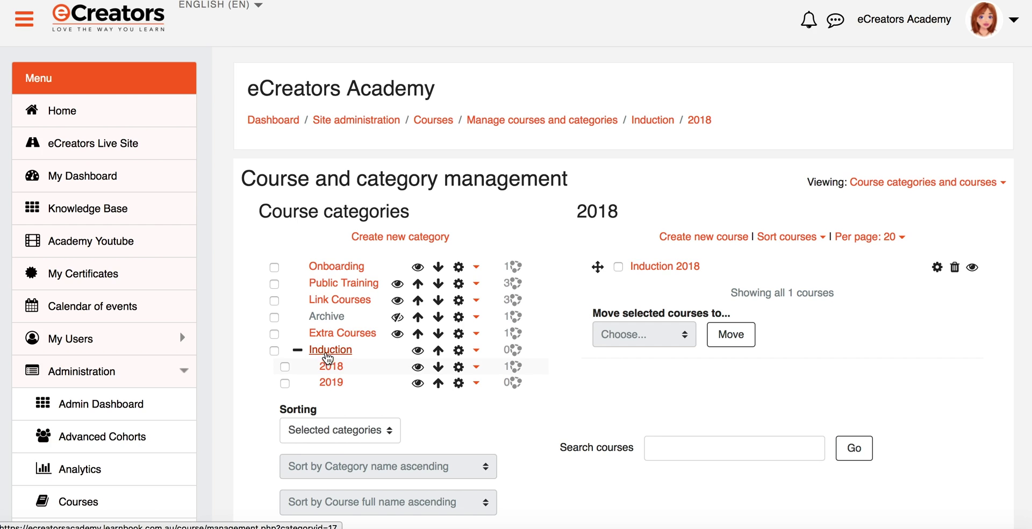
pyautogui.click(575, 213)
pyautogui.click(559, 265)
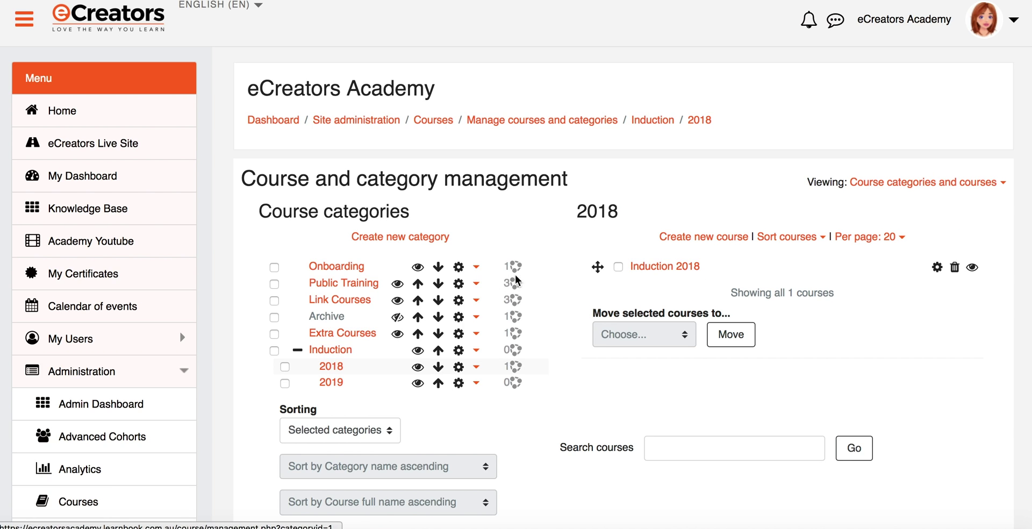
pyautogui.click(331, 367)
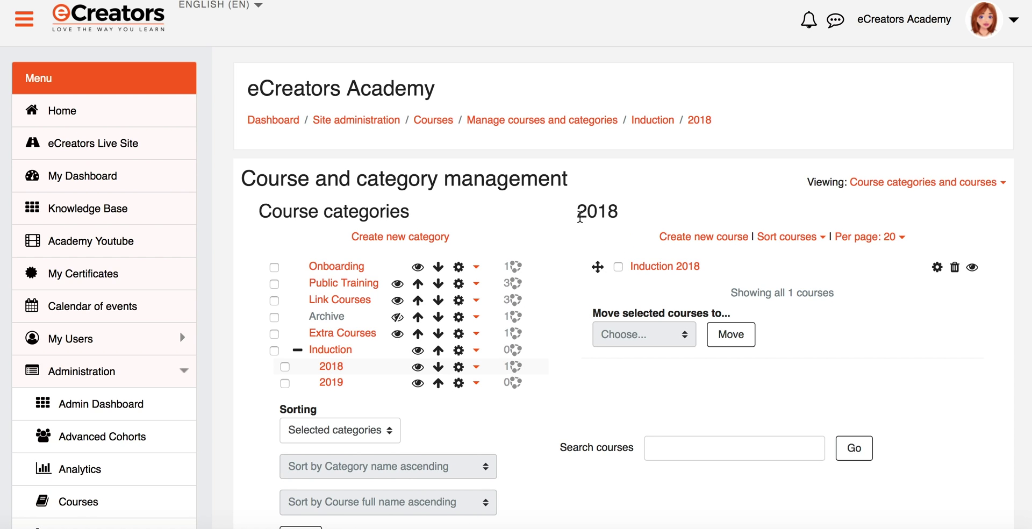
pyautogui.click(621, 216)
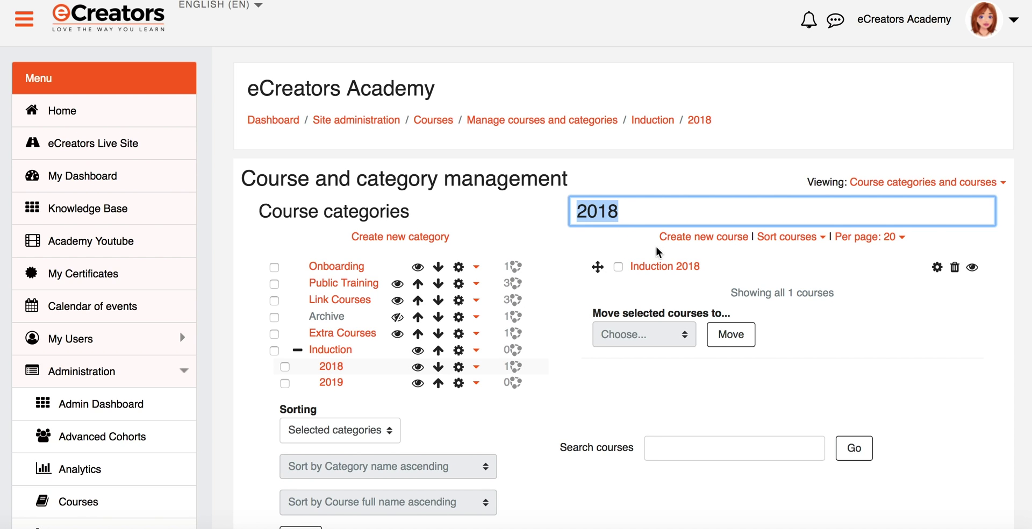
# - Show Induction 2018's details: manual enrolments, Topics format, sections General, Topic 1, Topic 2
pyautogui.click(661, 271)
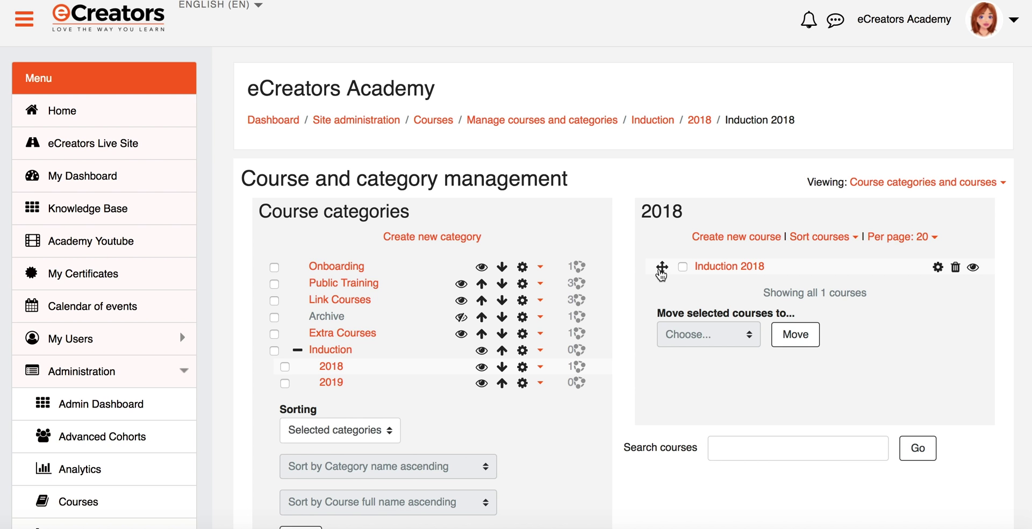
pyautogui.scroll(-5, 661, 274)
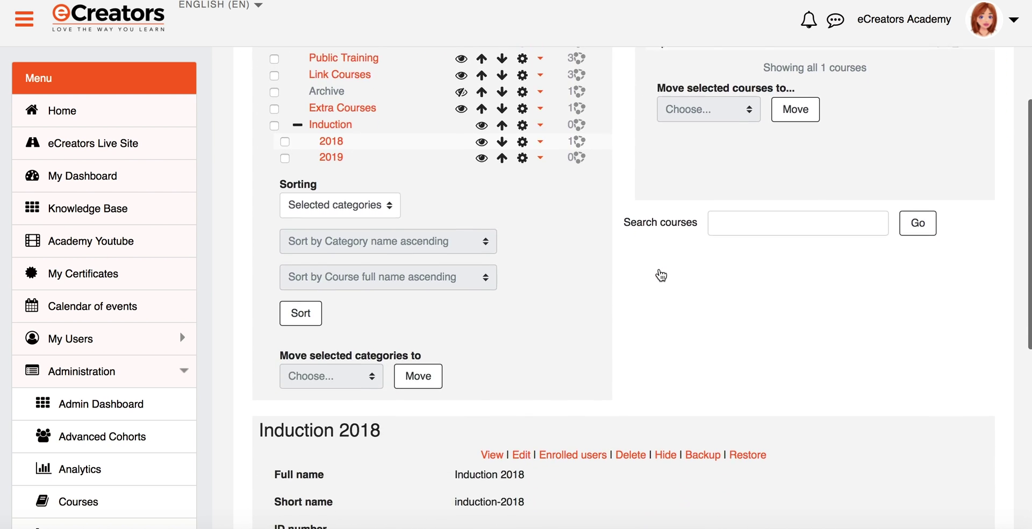
pyautogui.scroll(-7, 661, 274)
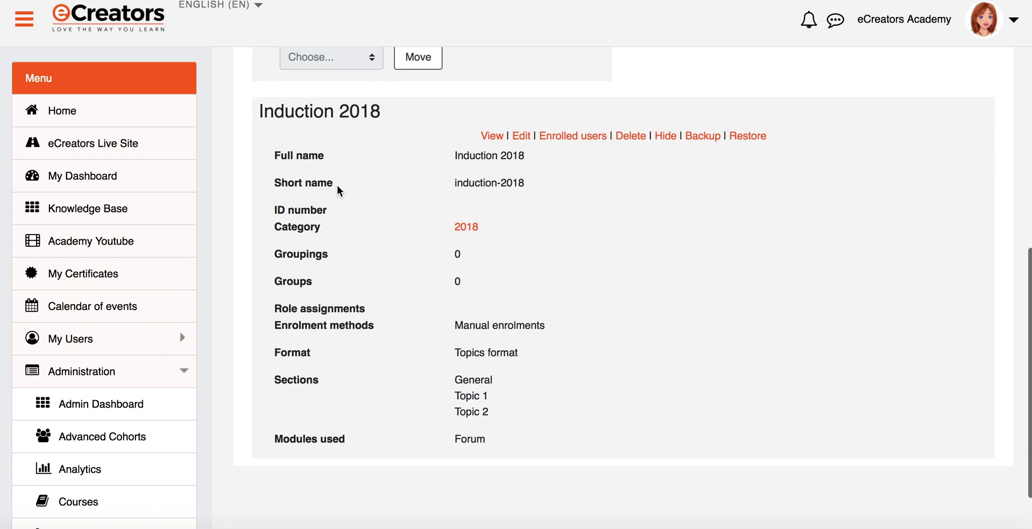
pyautogui.moveTo(258, 110); pyautogui.dragTo(579, 357)
pyautogui.click(595, 366)
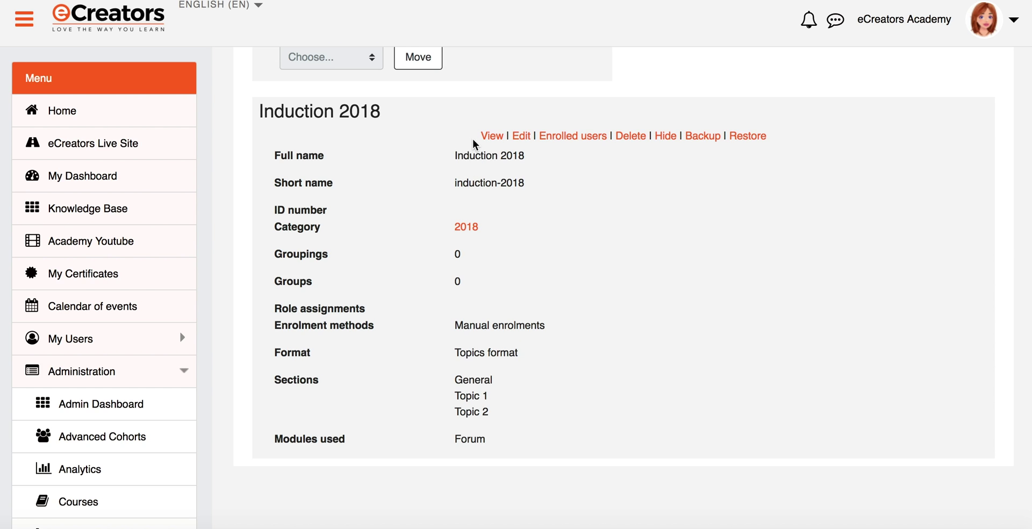
pyautogui.moveTo(477, 136); pyautogui.dragTo(501, 139)
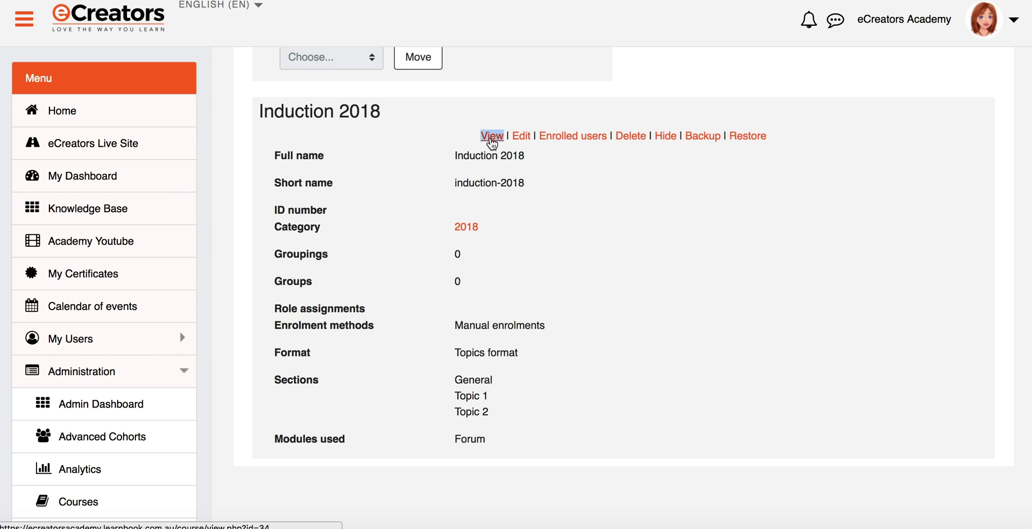
pyautogui.click(508, 167)
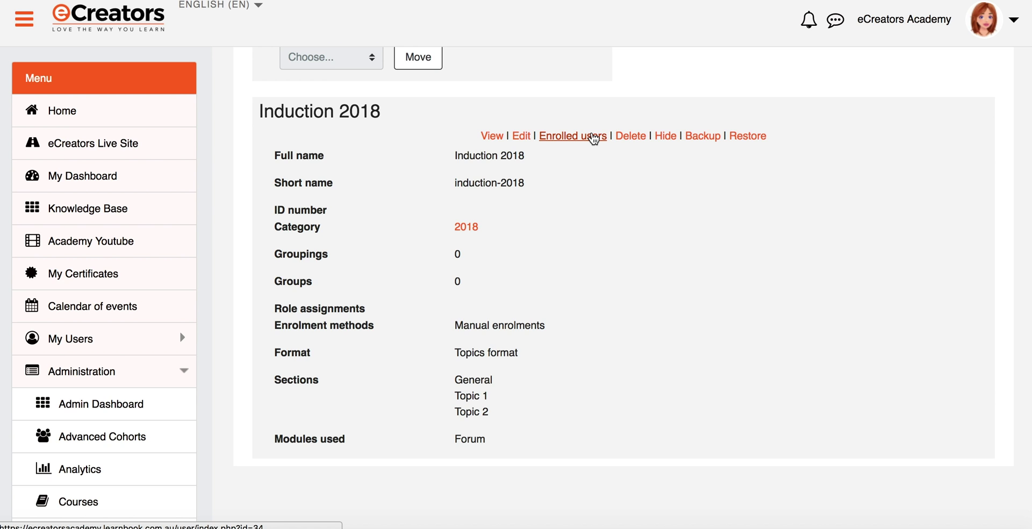
pyautogui.scroll(-3, 593, 138)
pyautogui.scroll(5, 591, 137)
pyautogui.scroll(5, 592, 138)
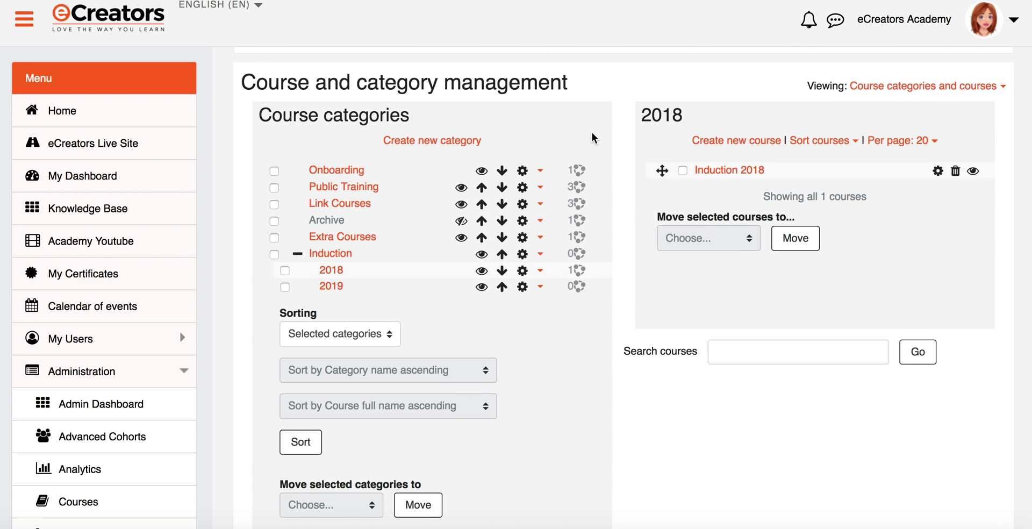
pyautogui.scroll(1, 592, 132)
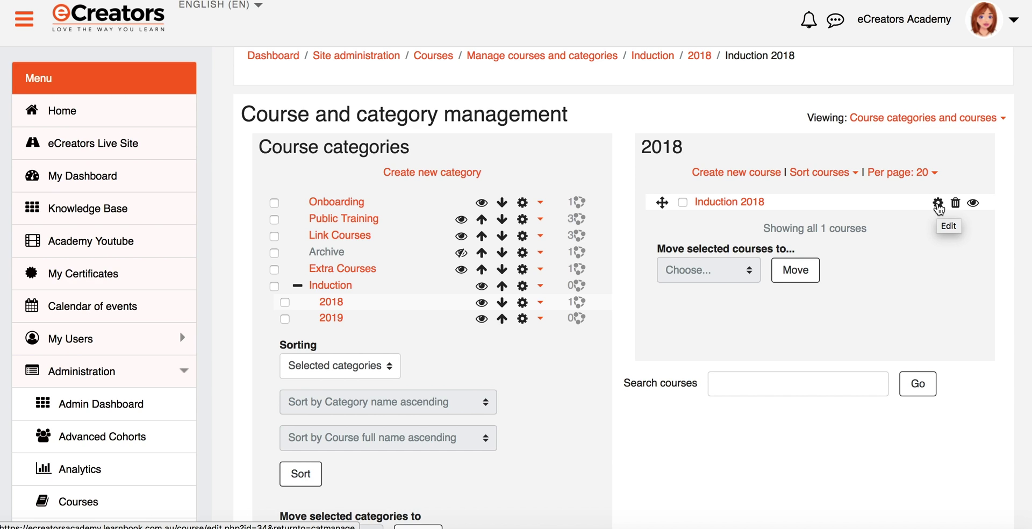
# - Edit Induction 2018, keep completion tracking set to Yes, and save and display the course
pyautogui.click(937, 203)
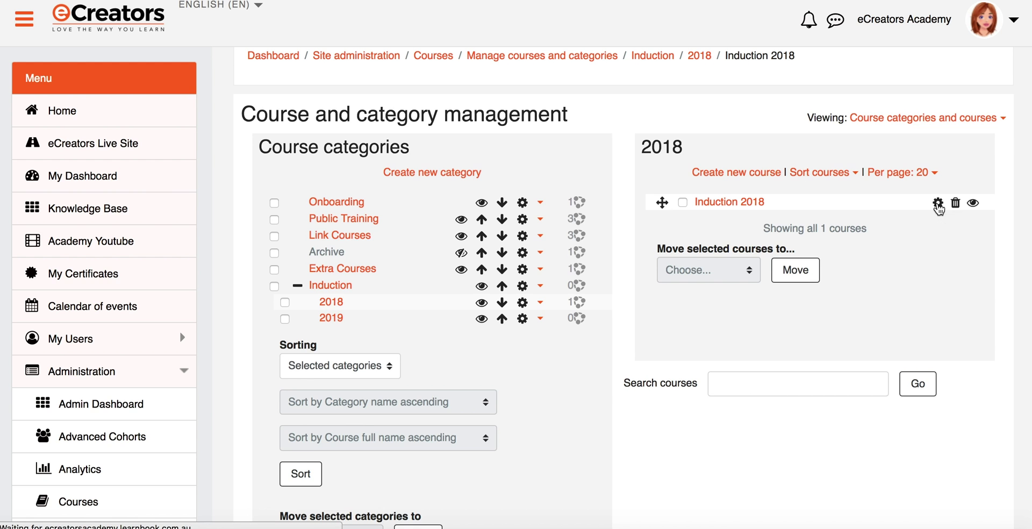
pyautogui.scroll(-3, 782, 338)
pyautogui.scroll(-10, 783, 337)
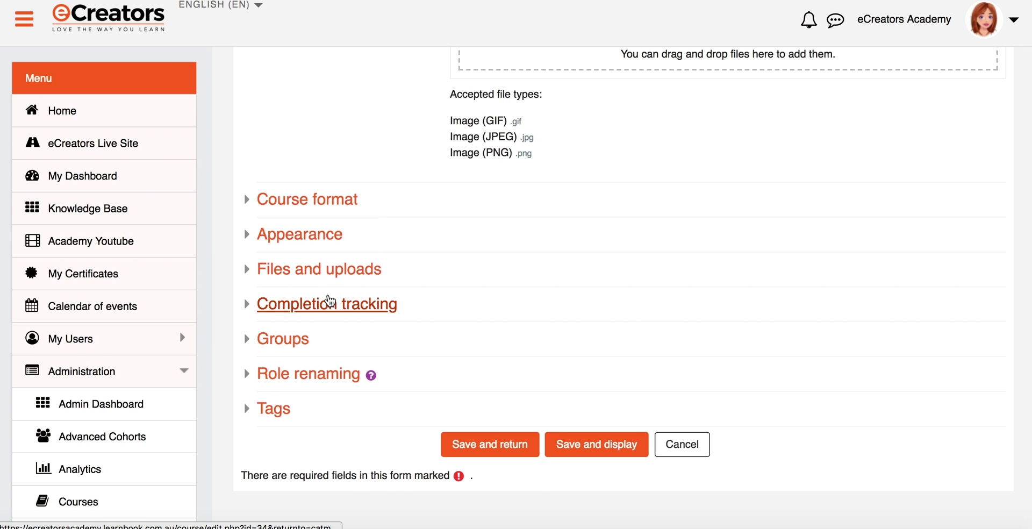
pyautogui.click(324, 304)
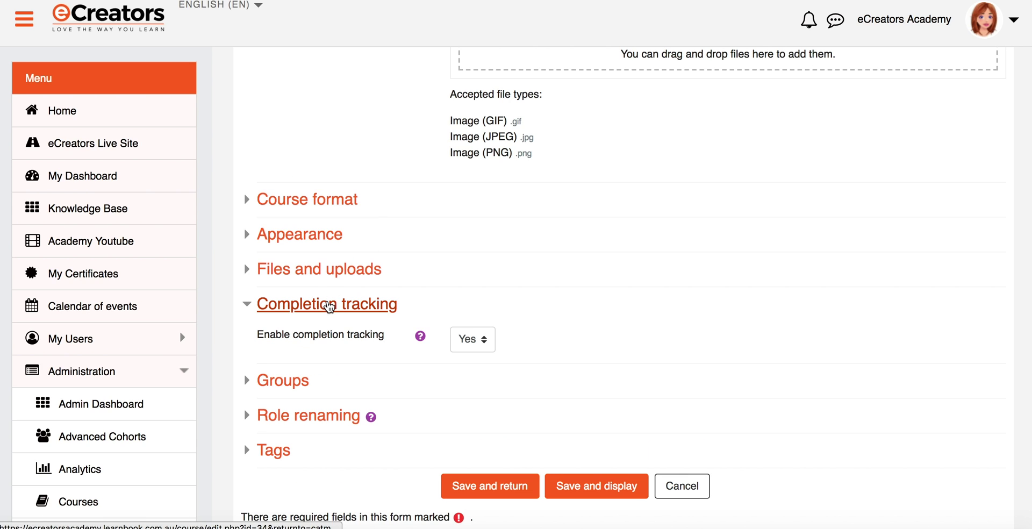
pyautogui.click(472, 338)
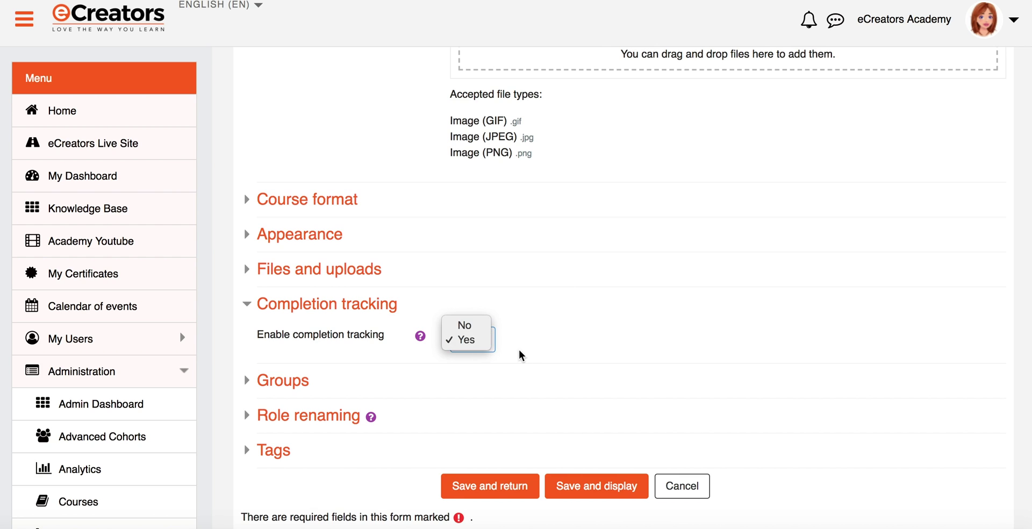
pyautogui.click(543, 357)
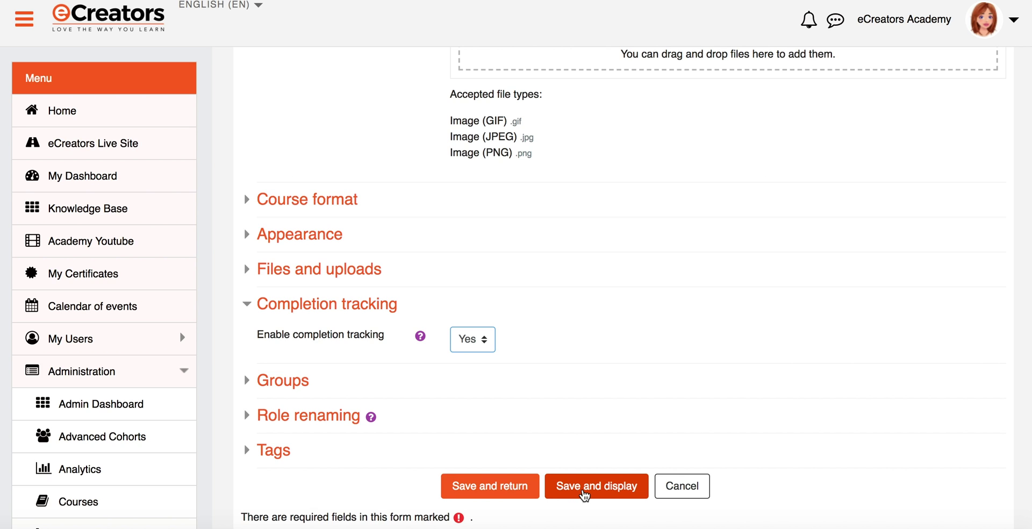
pyautogui.click(585, 495)
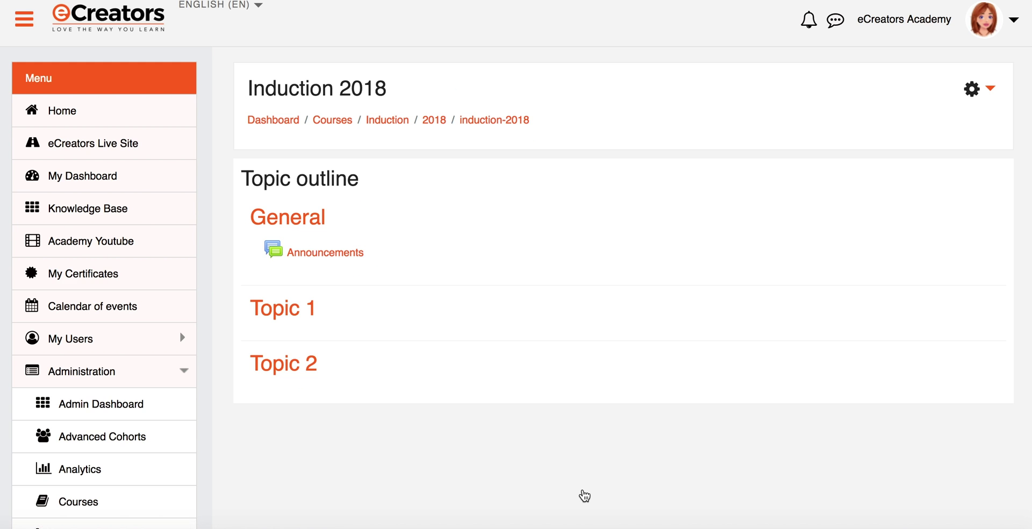